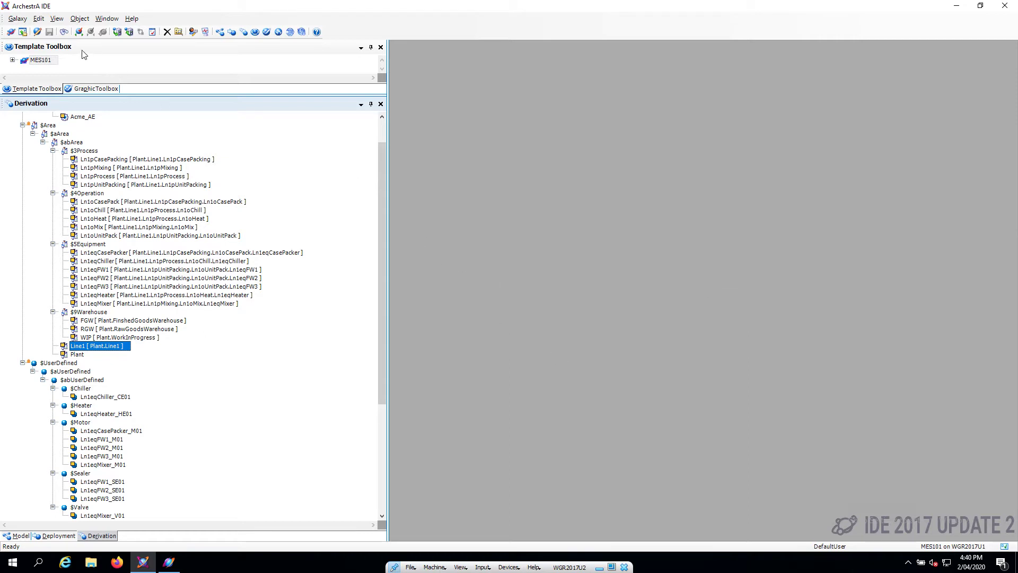
Start an object import from package files and point the file browser at the D: drive.
click(17, 19)
mouse_move(39, 19)
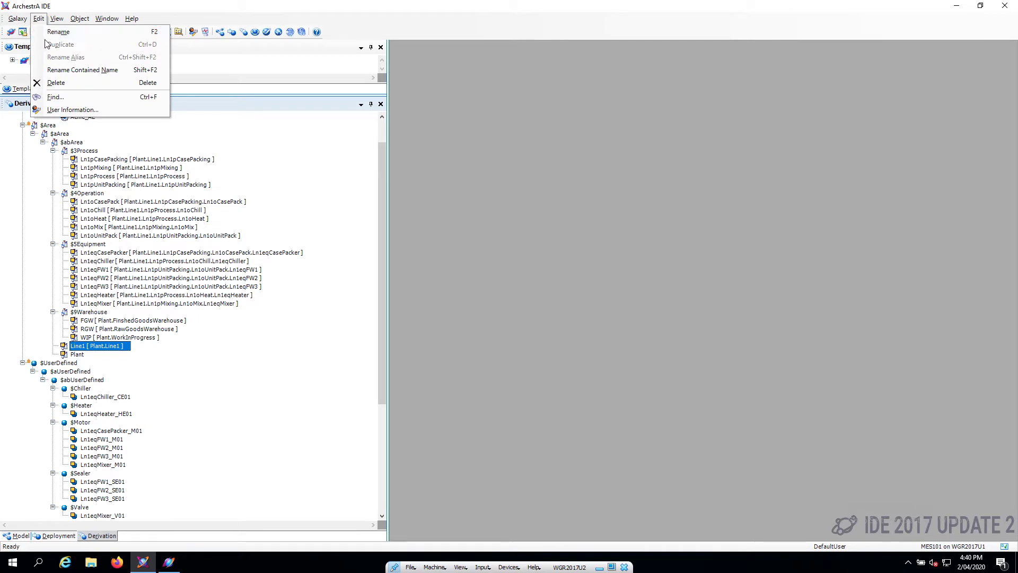
mouse_move(48, 113)
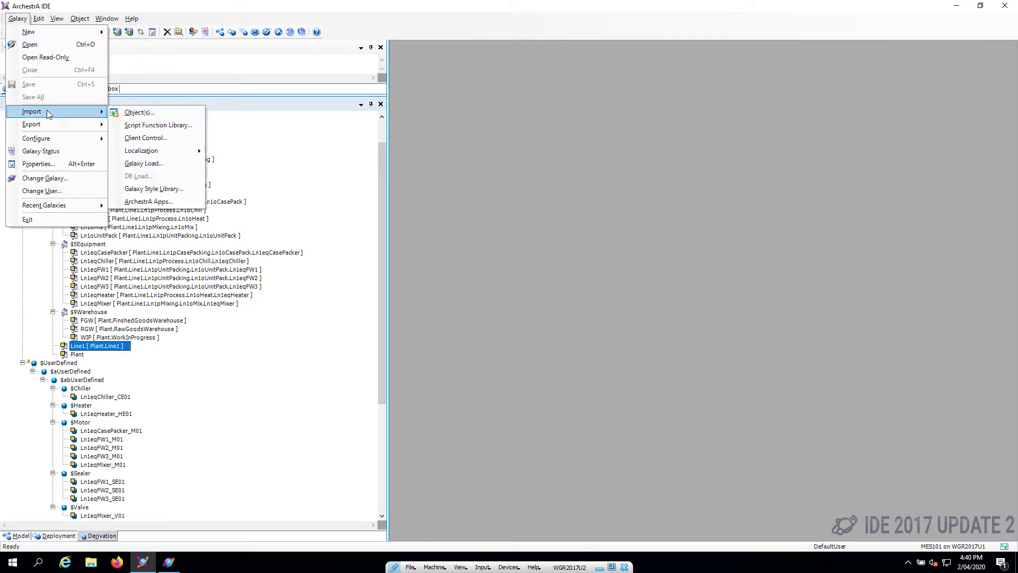
click(143, 112)
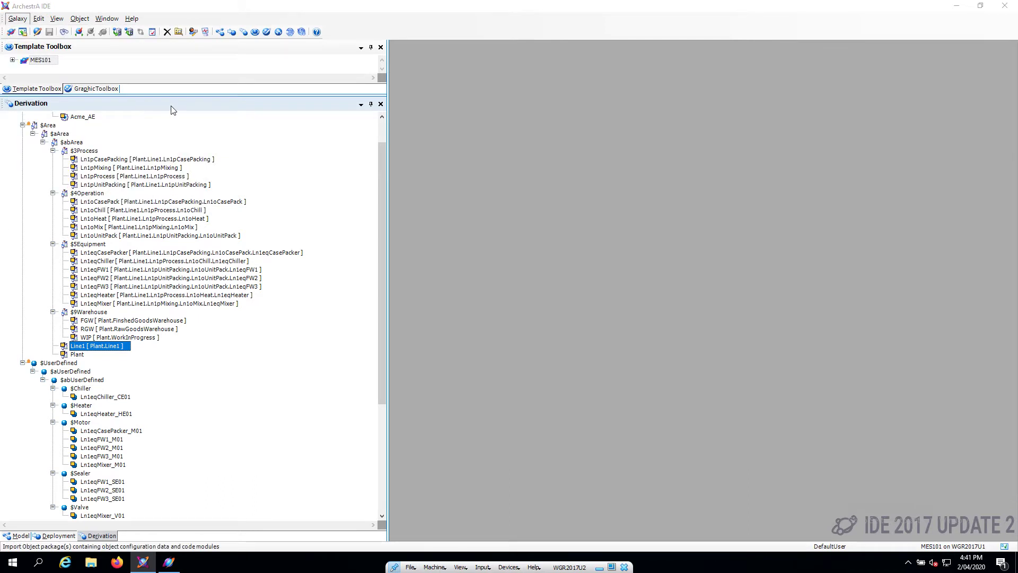
click(178, 39)
text(d:)
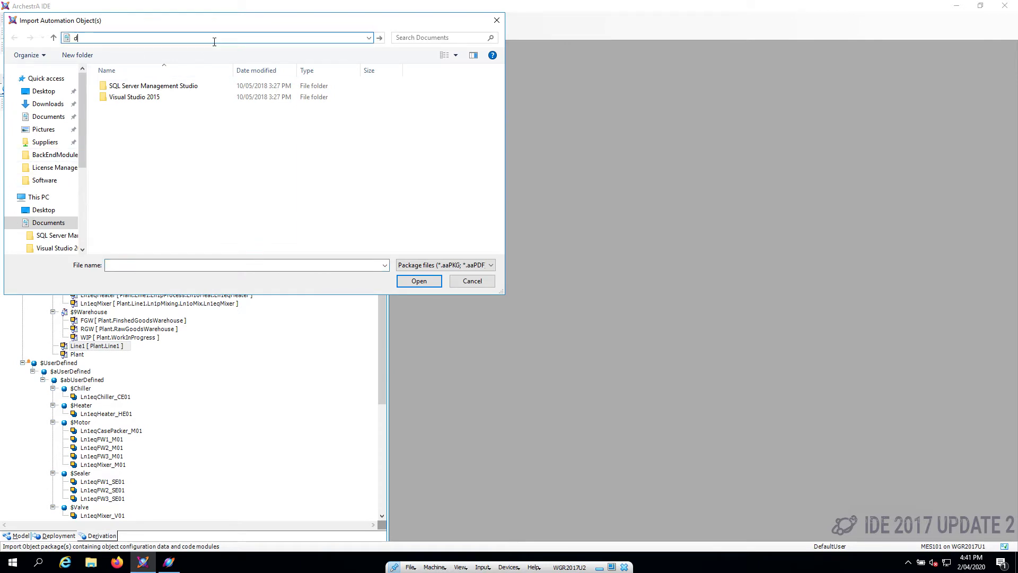
key(Return)
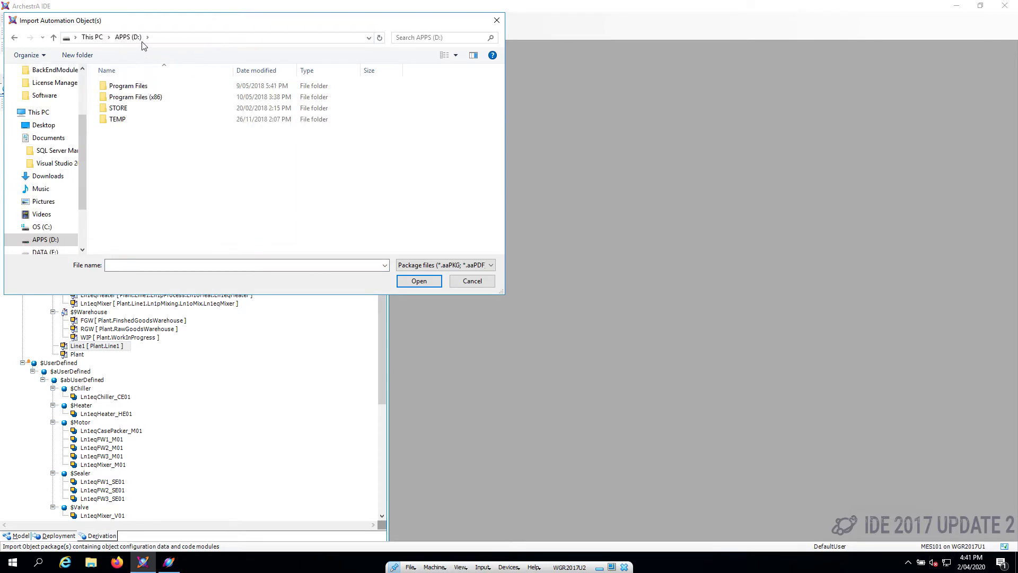
Choose all three .aaPKG packages in Program Files (x86)\Wonderware\MES\AppObjects for import.
double_click(139, 101)
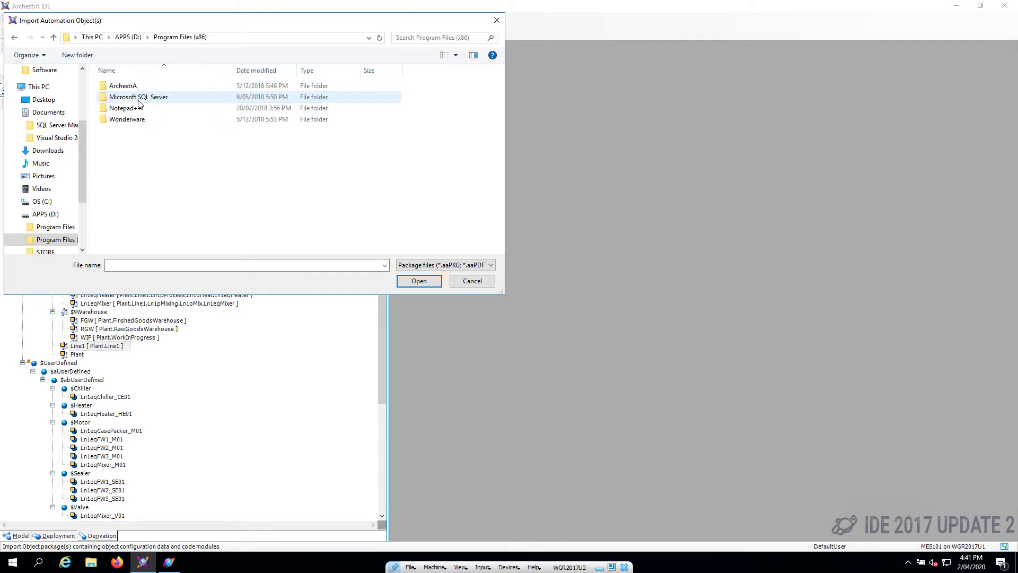
double_click(139, 121)
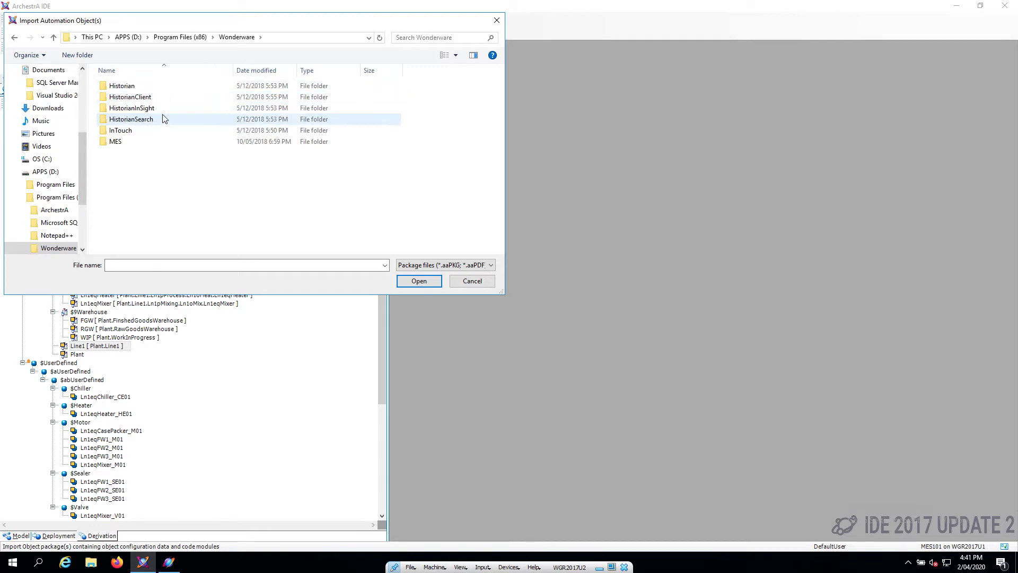
double_click(121, 142)
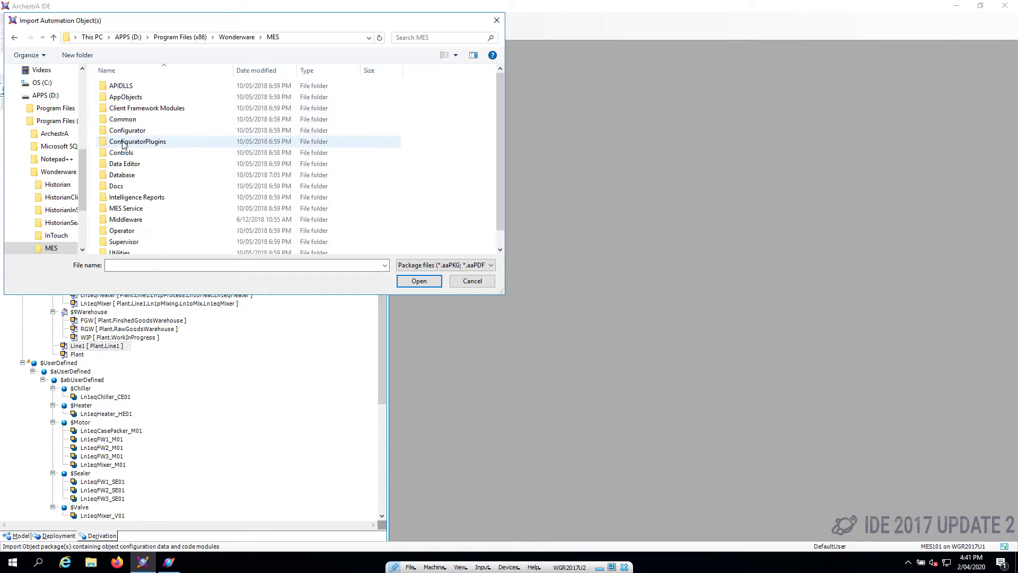
double_click(147, 98)
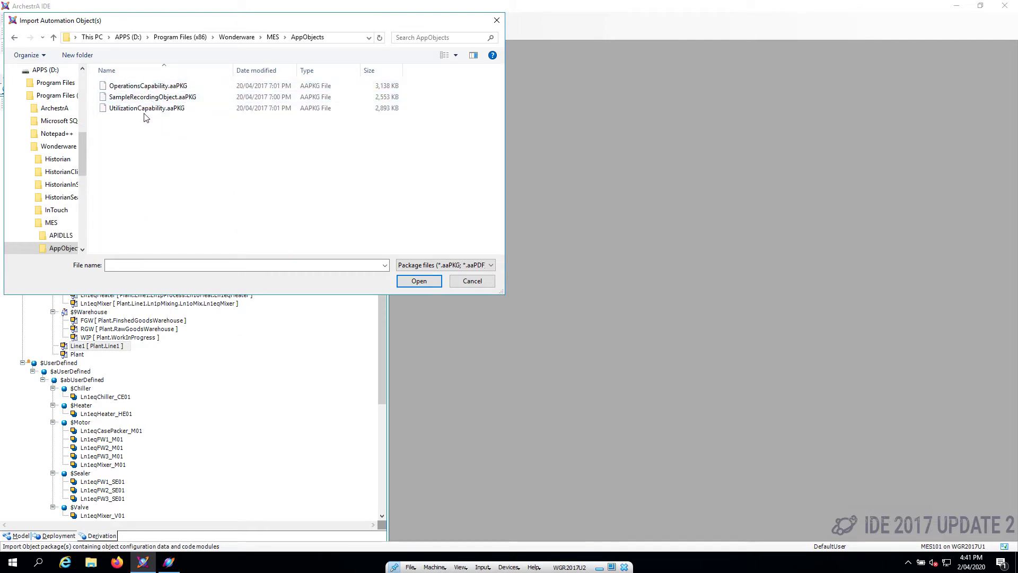
drag(173, 138, 122, 79)
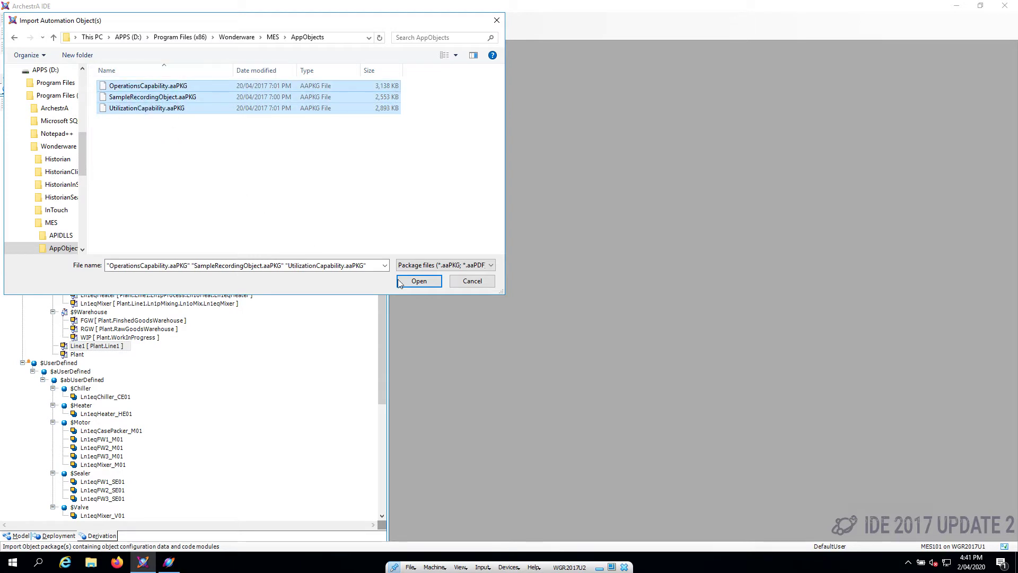
click(419, 281)
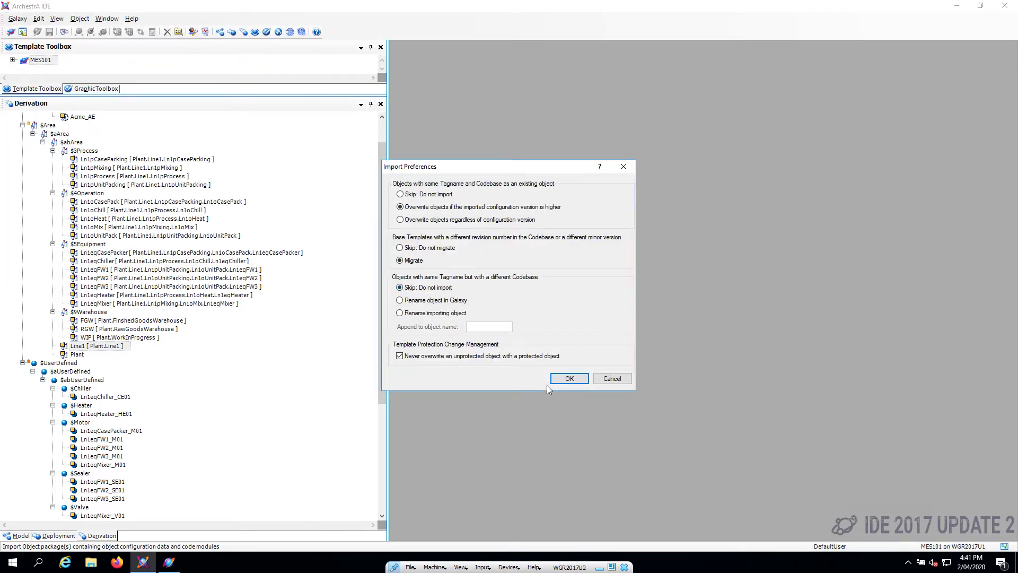
Accept the import preferences and close the report once all three packages finish importing.
click(568, 378)
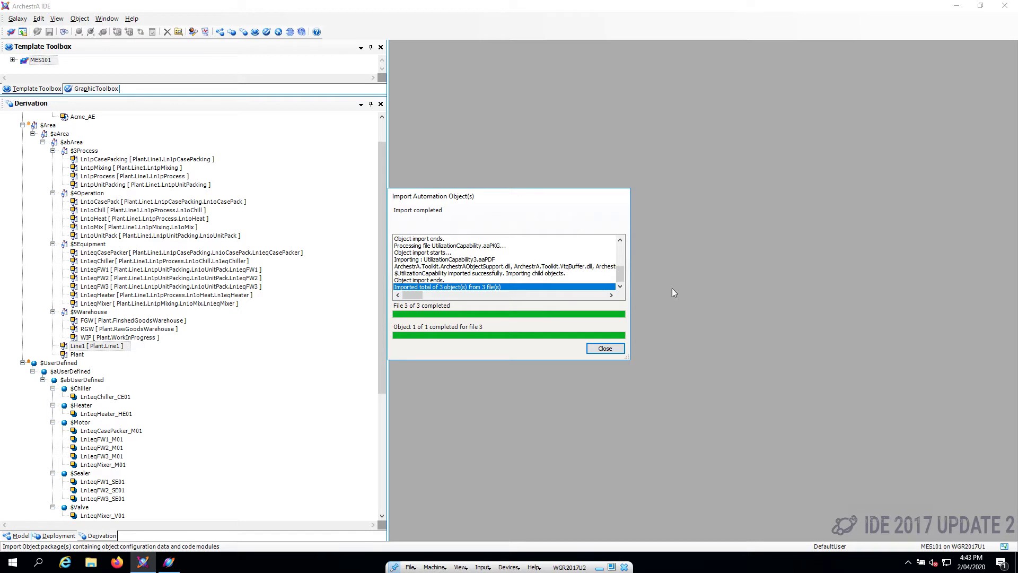
click(618, 349)
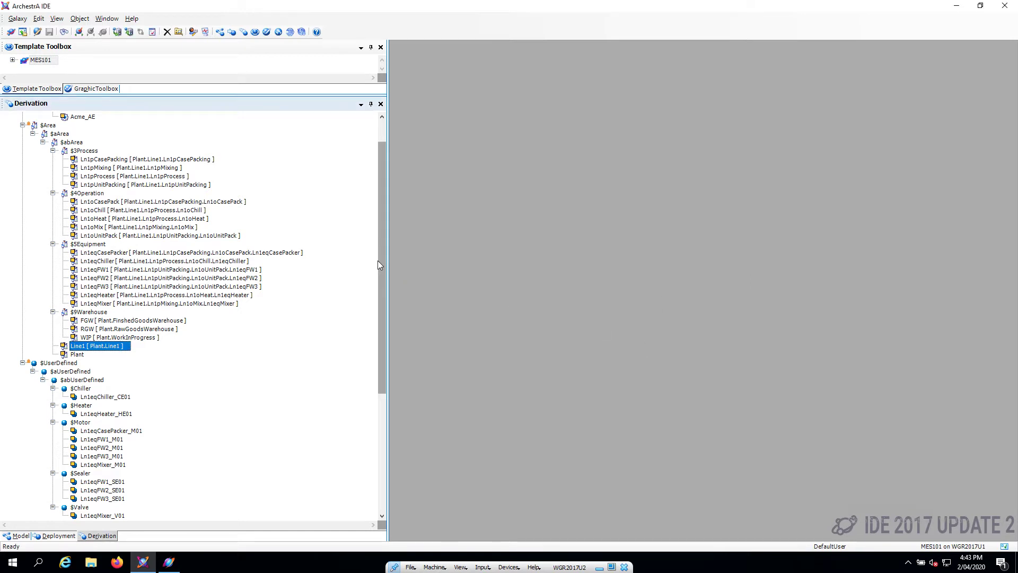
drag(387, 269, 397, 406)
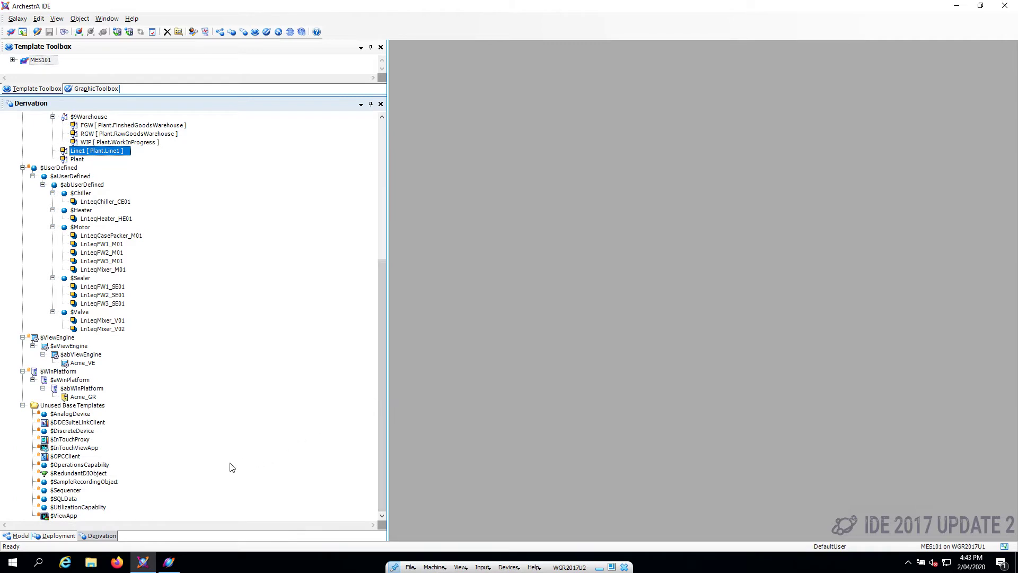
click(103, 483)
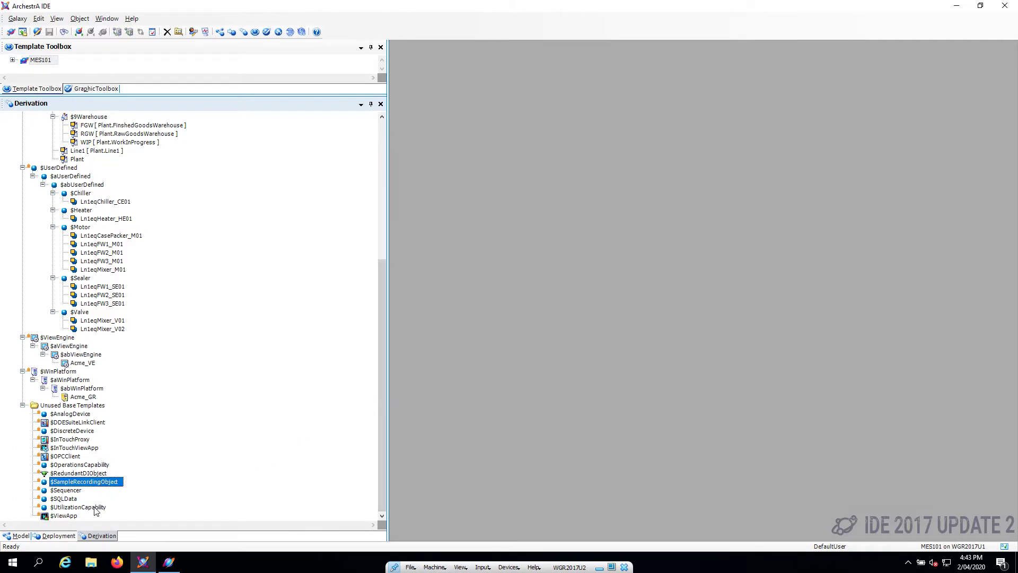
click(94, 508)
click(95, 469)
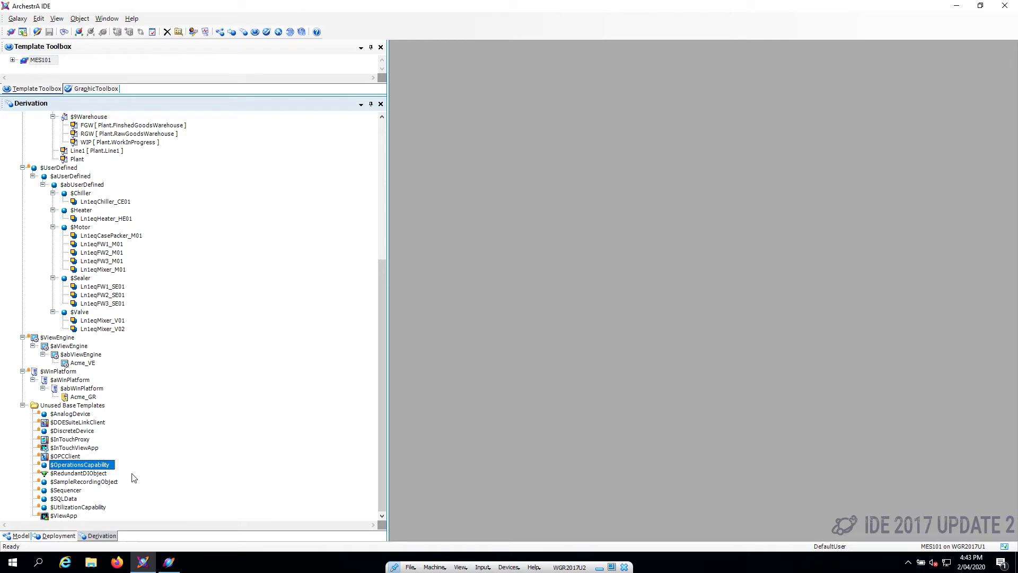
click(94, 508)
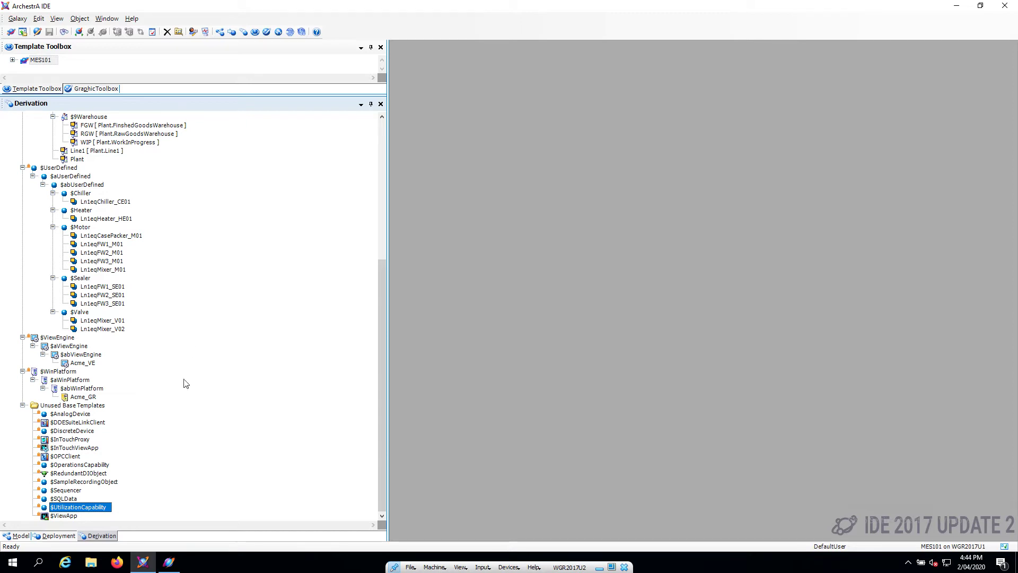
Derive template $aOCO from $OperationsCapability, then $abOCO from $aOCO.
click(87, 465)
key(ctrl+t)
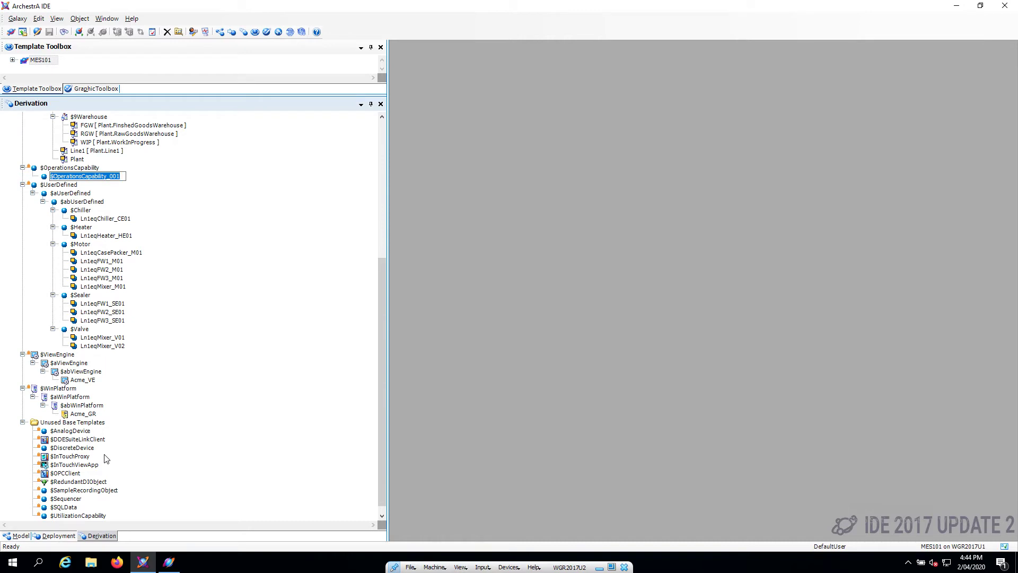
text(aOCO)
key(Return)
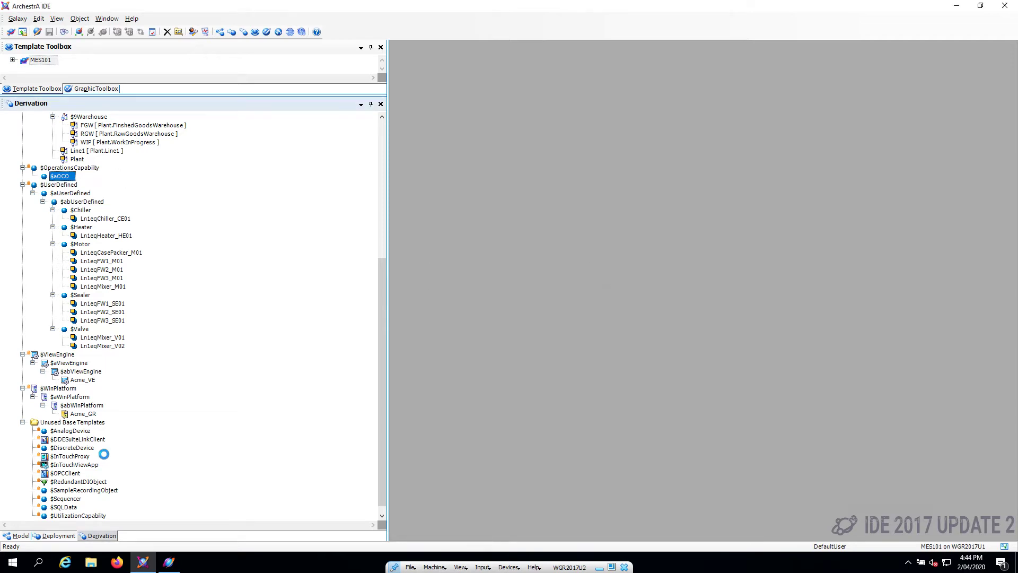
key(ctrl+shift+t)
text(abOCO)
key(Return)
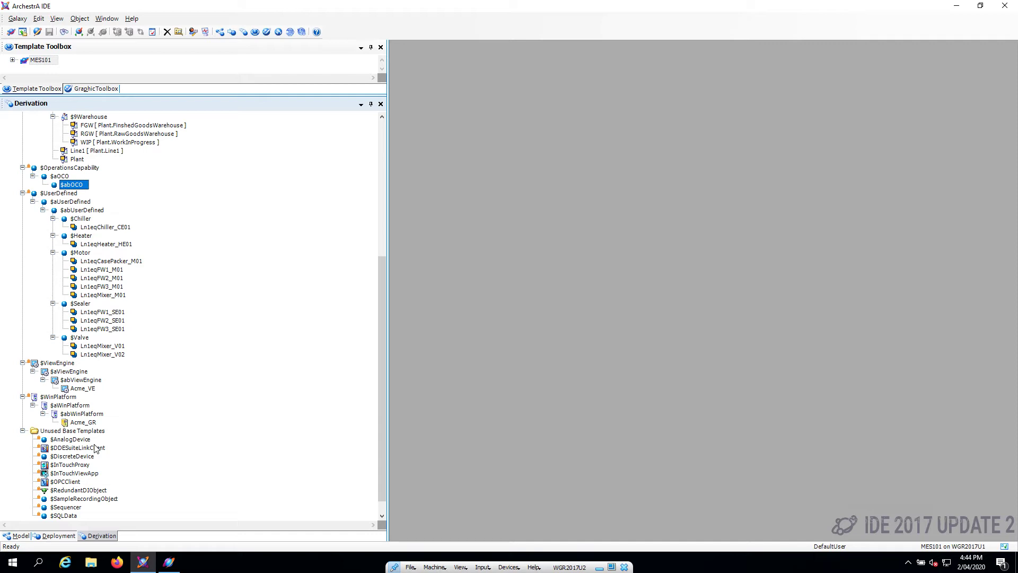
Derive $Warehouse_OCO from $abOCO and create its first instance.
key(ctrl+t)
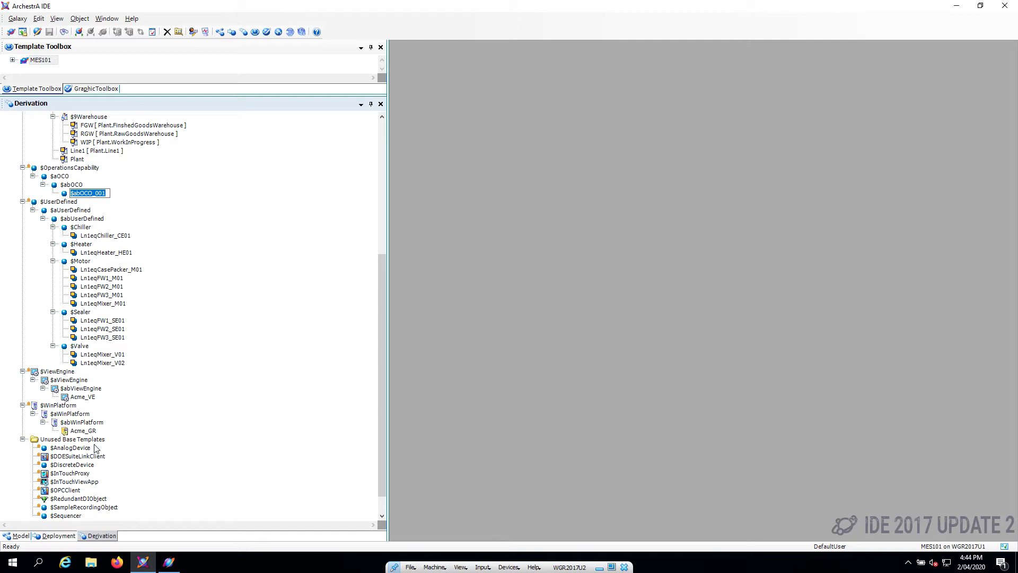
text(Warehouse_OCO)
key(Return)
key(ctrl+i)
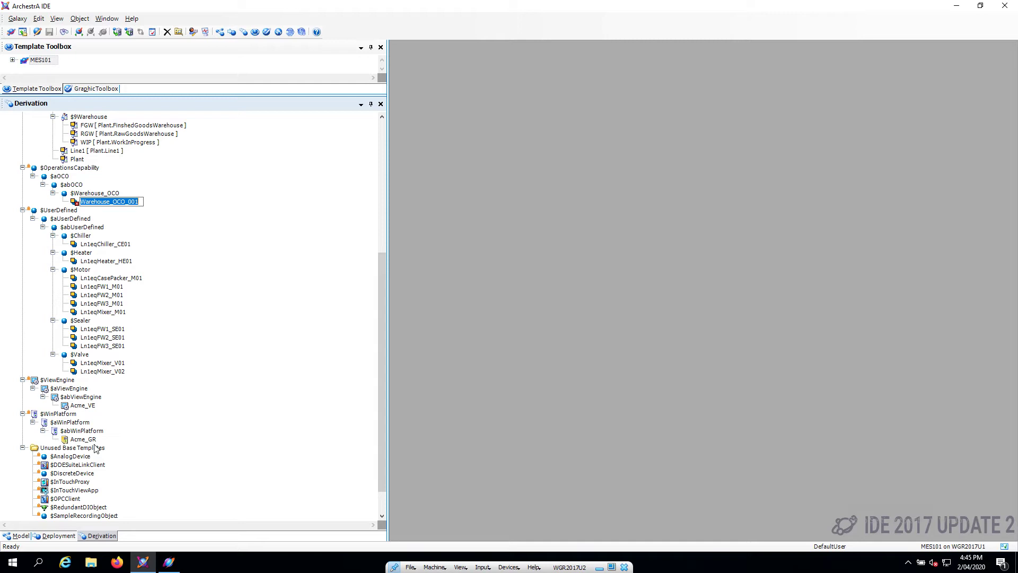
Name three $Warehouse_OCO instances RGW_OCO, WIP_OCO and FGW_OCO.
text(RGW_OCO)
key(Return)
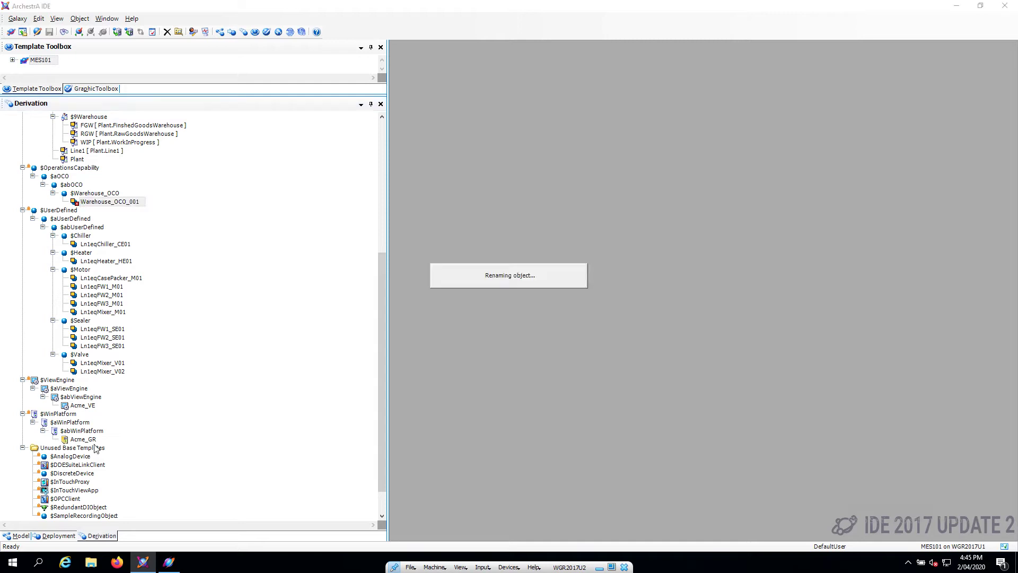
key(ctrl+n)
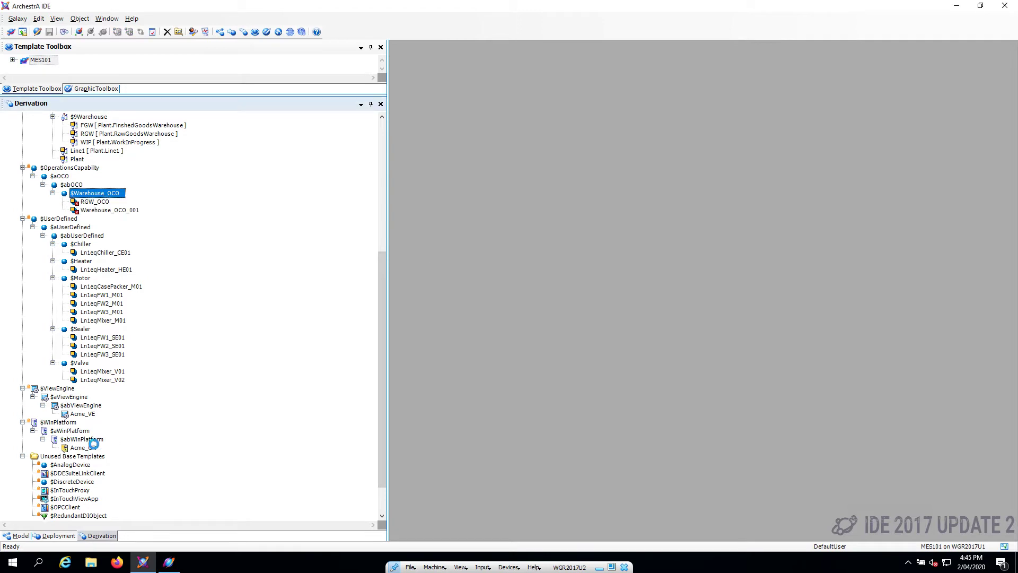
text(W)
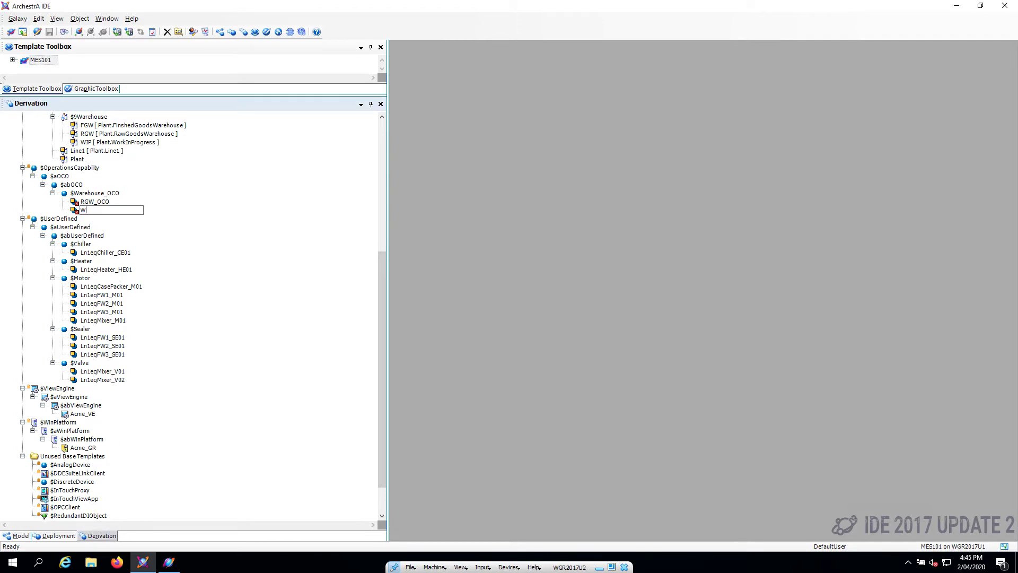
text(IP_OCO)
key(Return)
key(Up)
key(Up)
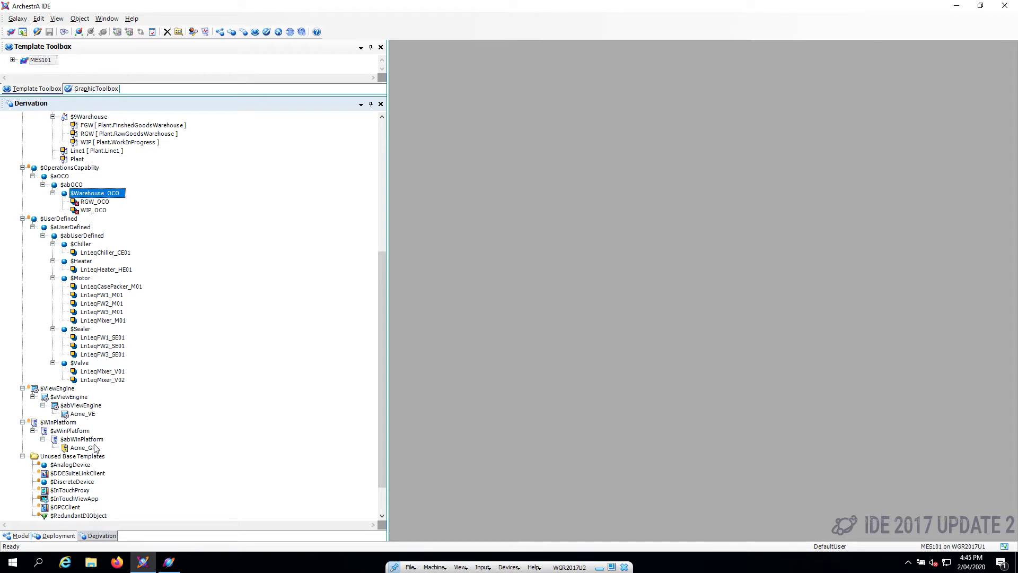
key(ctrl+i)
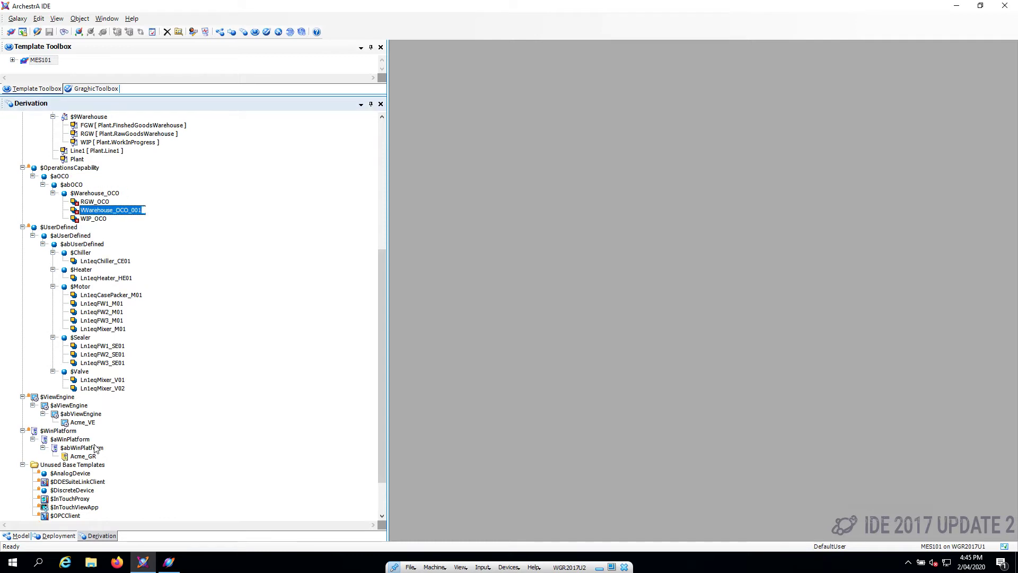
text(FGW_OCO)
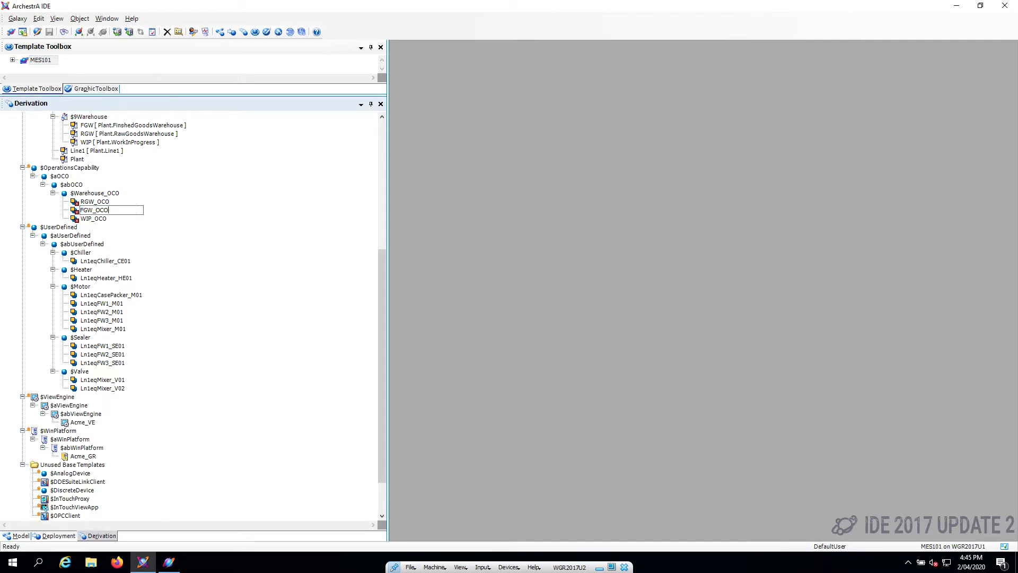
key(Return)
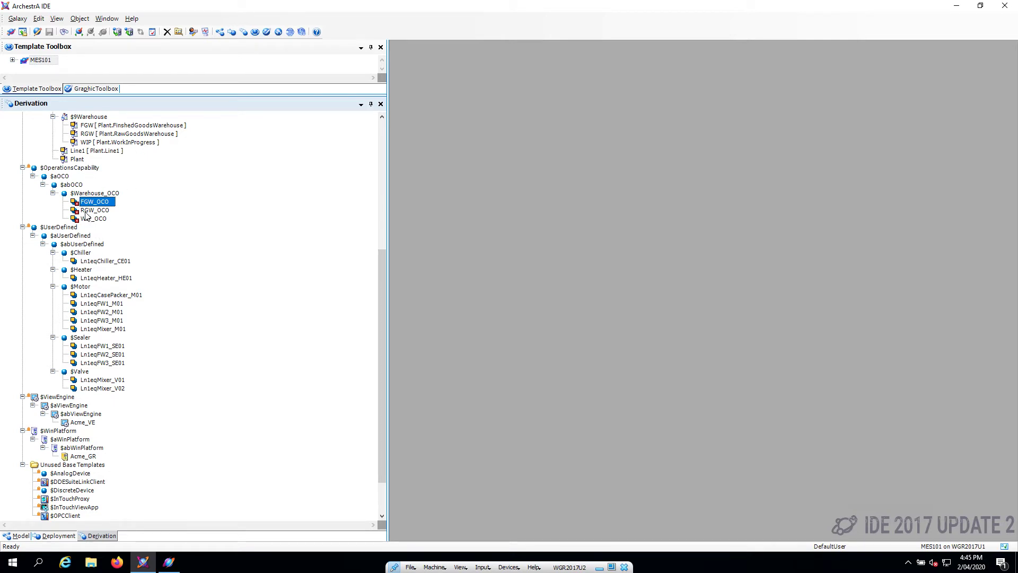
Open the $Warehouse_OCO template editor and enable Entity Can Store Items.
click(92, 194)
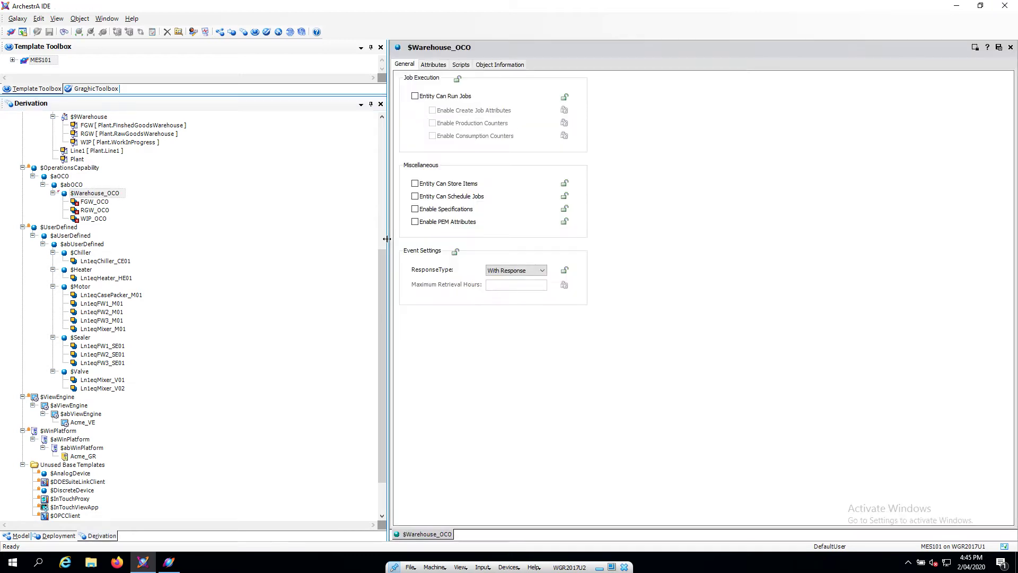
drag(387, 239, 228, 236)
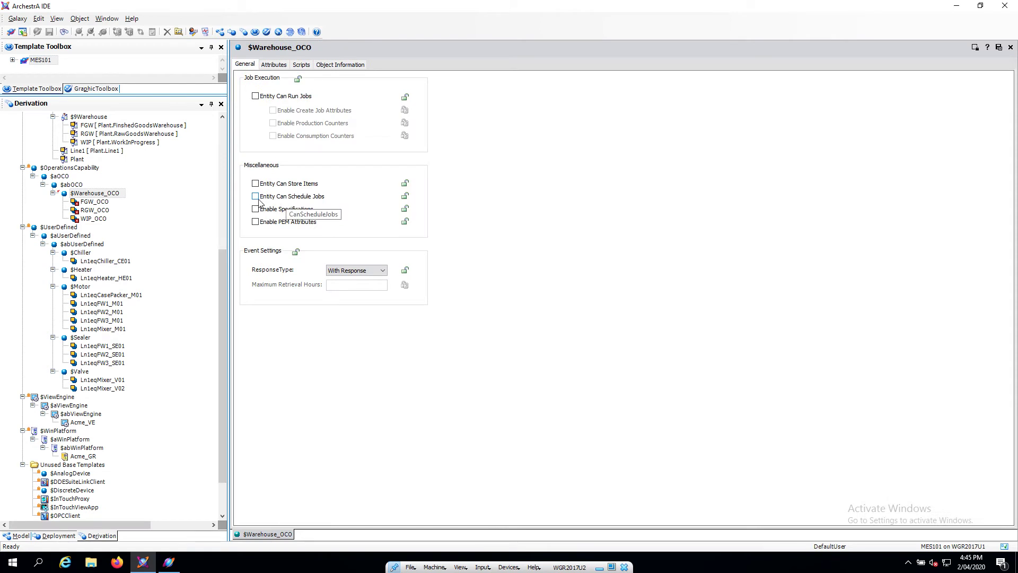
click(255, 183)
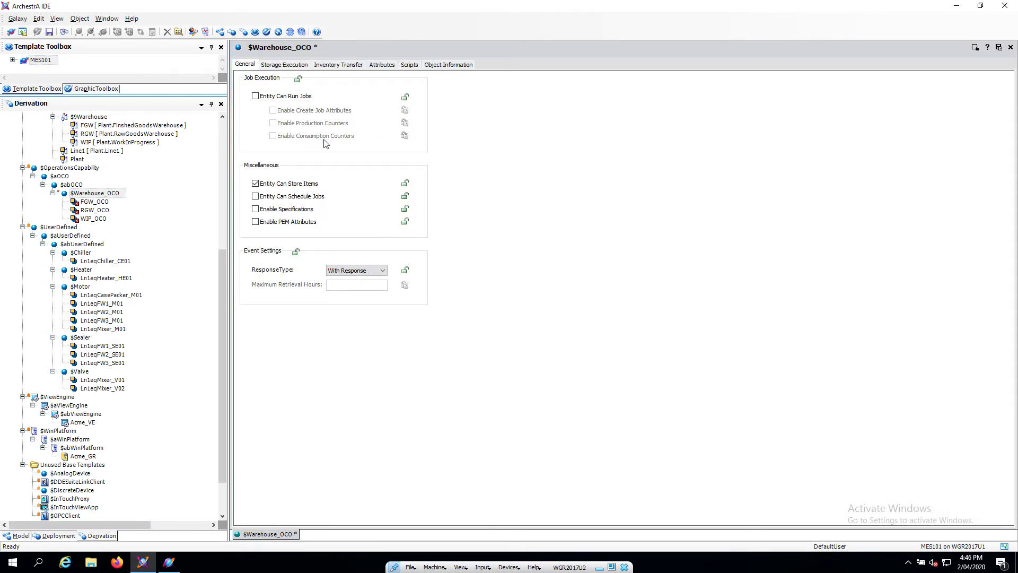
Lock the job execution, store-items, scheduling, specification, PEM, event and ResponseType settings, then save.
click(298, 79)
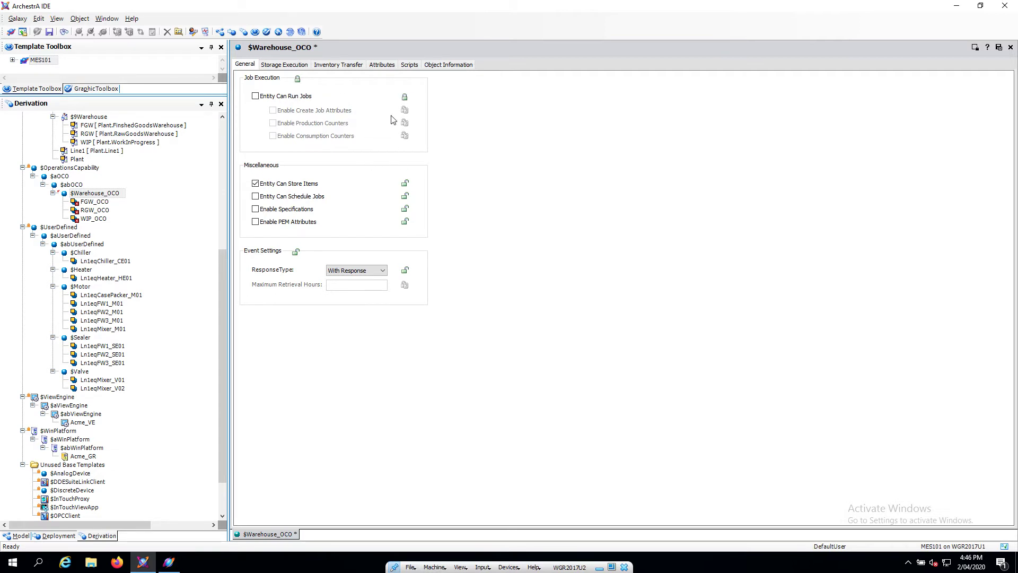
click(405, 183)
click(405, 197)
click(405, 209)
click(405, 221)
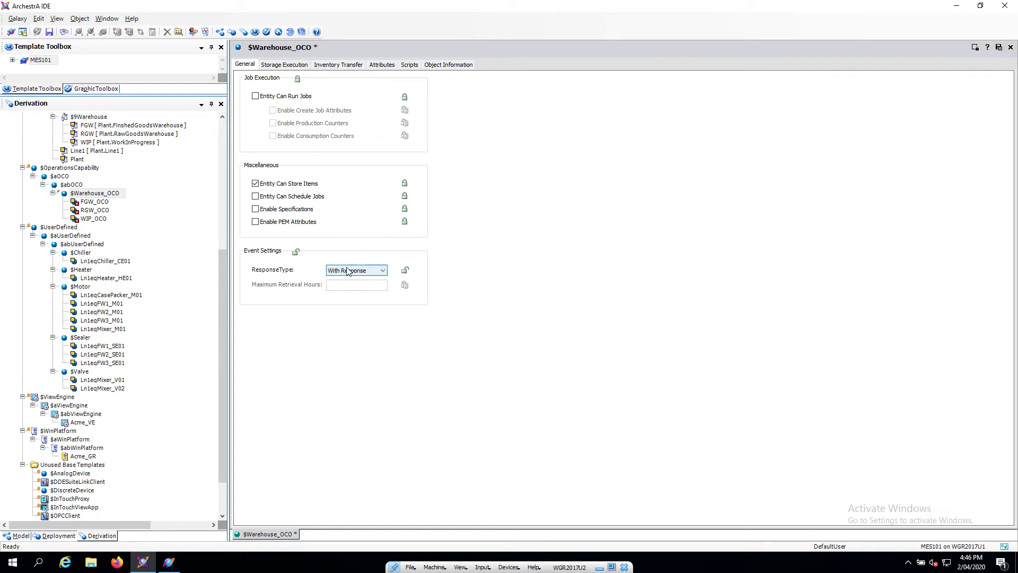
click(296, 251)
click(404, 270)
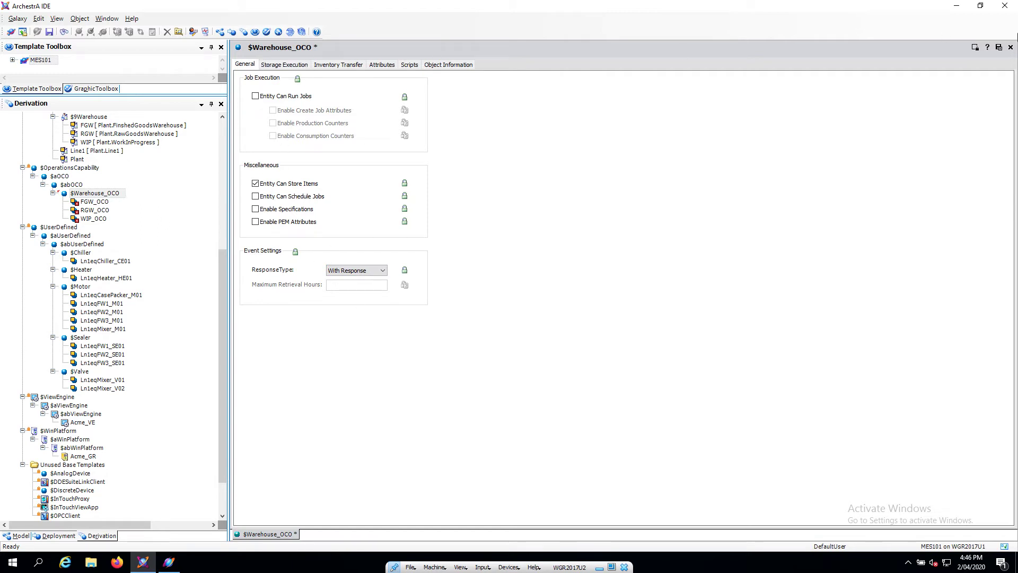
click(1001, 47)
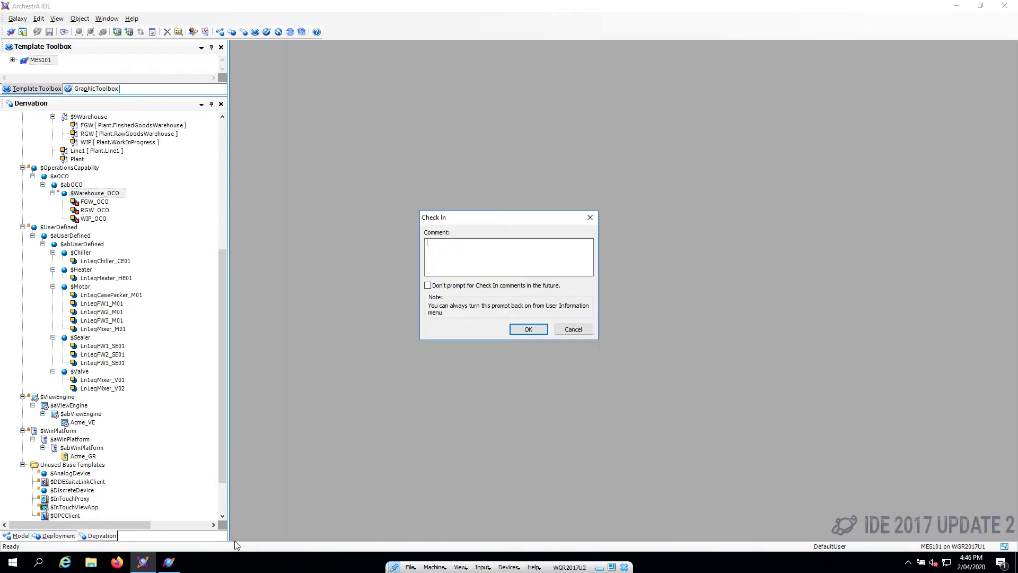
Check in $Warehouse_OCO without a comment, then derive a new template from $abOCO named 'Oper…'.
click(521, 329)
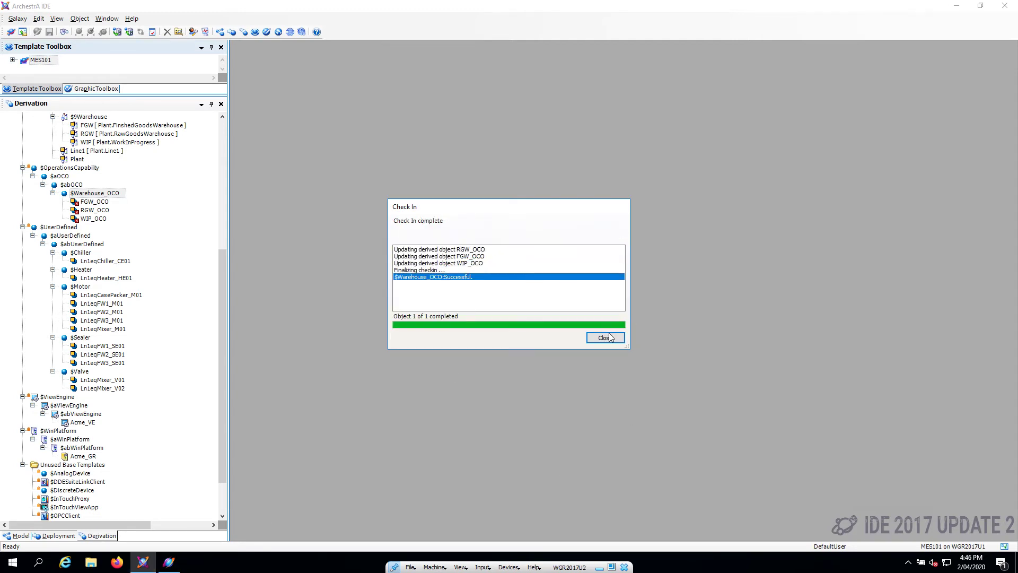
click(609, 337)
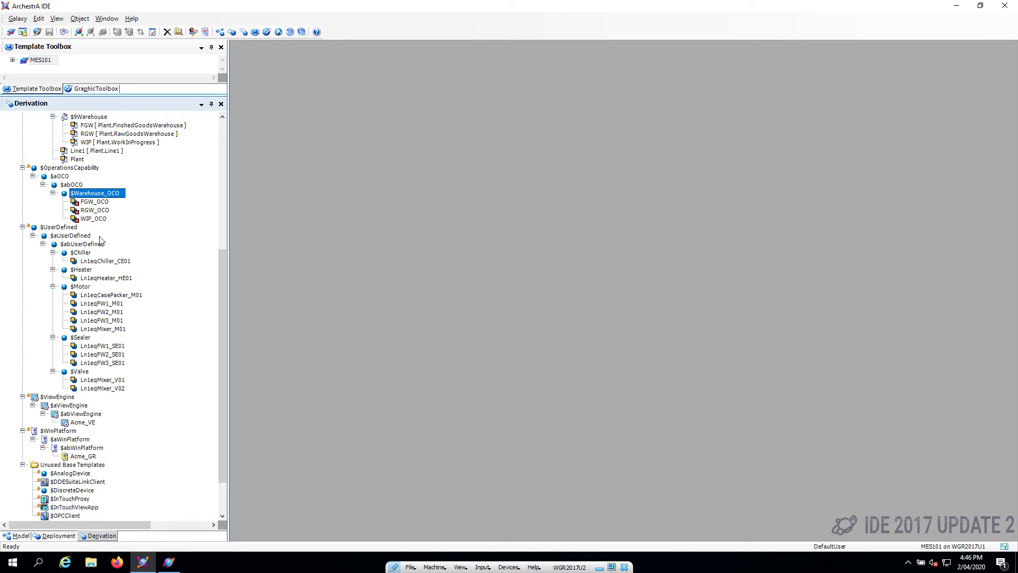
click(73, 185)
key(ctrl+t)
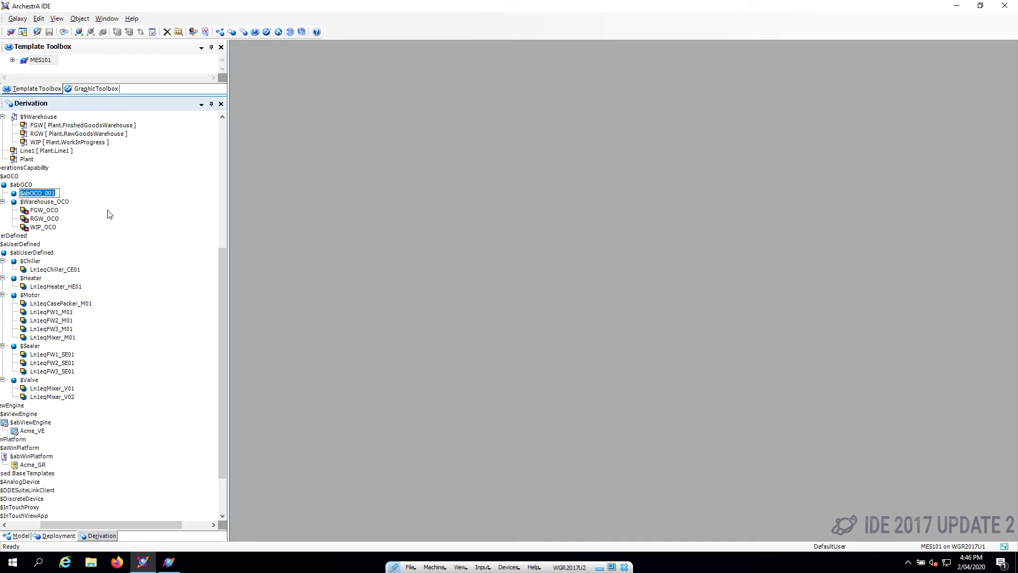
text(Opert)
key(BackSpace)
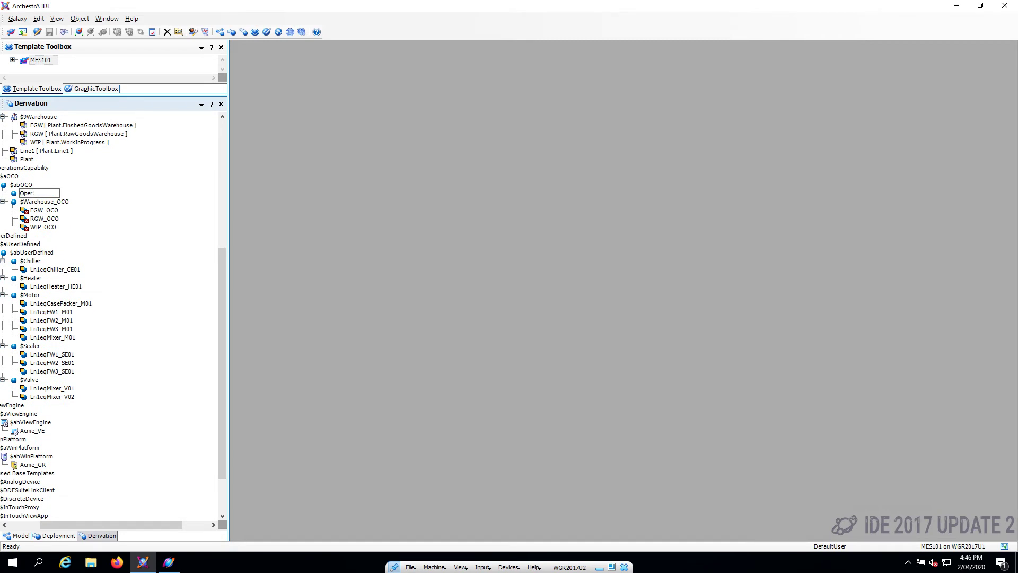
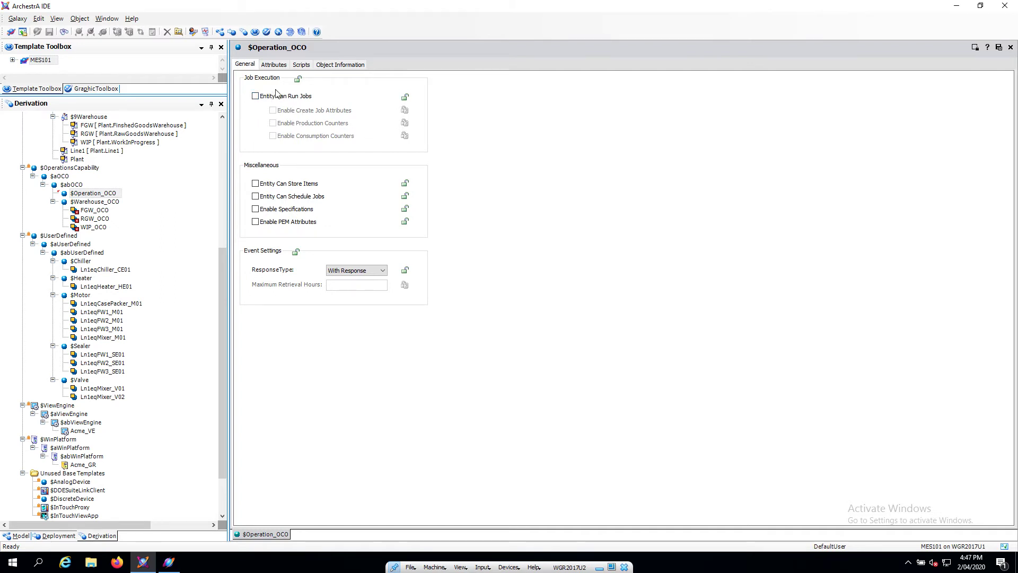
Lock the Job Execution settings and the Store Items, Schedule Jobs, Specifications and PEM Attributes options.
click(289, 201)
click(297, 79)
click(405, 183)
click(405, 197)
click(405, 208)
click(405, 221)
Close the $Operation_OCO editor and check the template in.
click(999, 47)
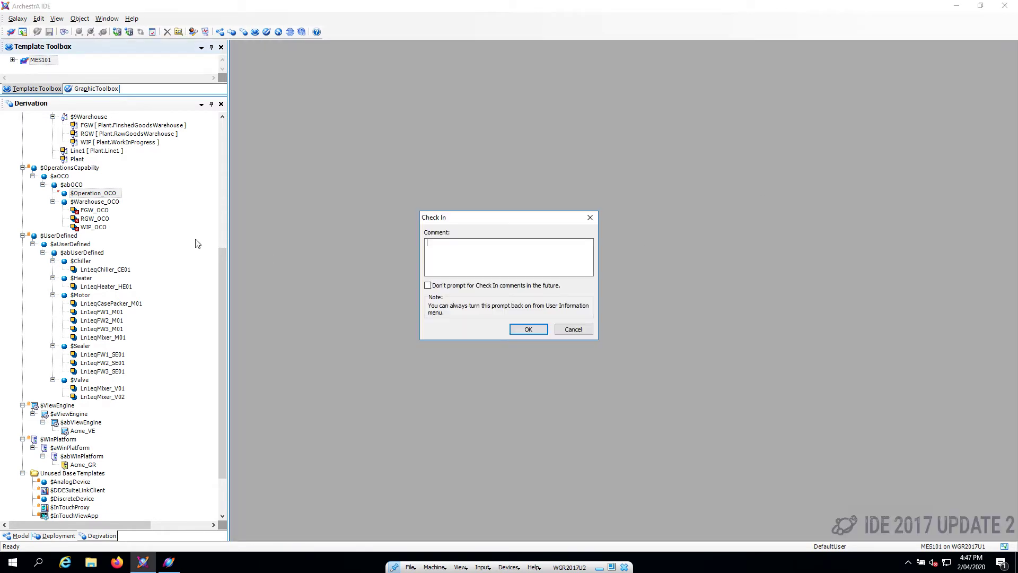
click(521, 330)
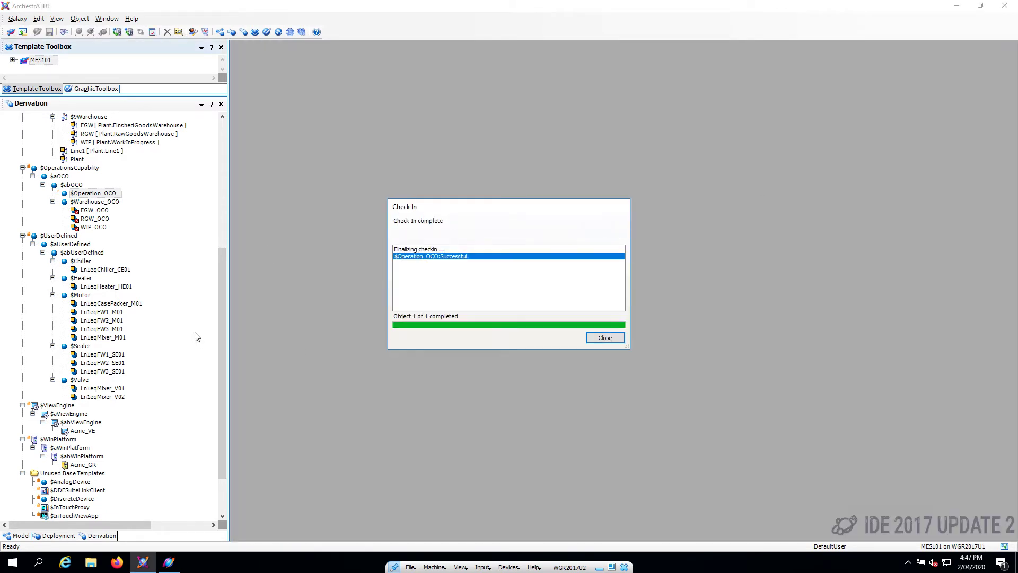
click(603, 338)
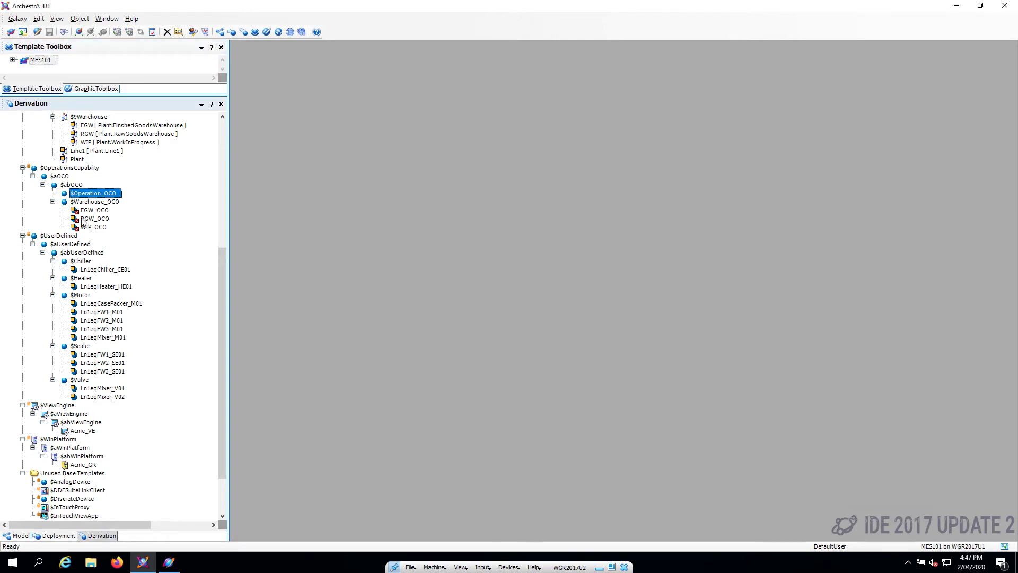
Derive a new template from $abOCO and name it $Equipment.
click(72, 185)
key(ctrl+t)
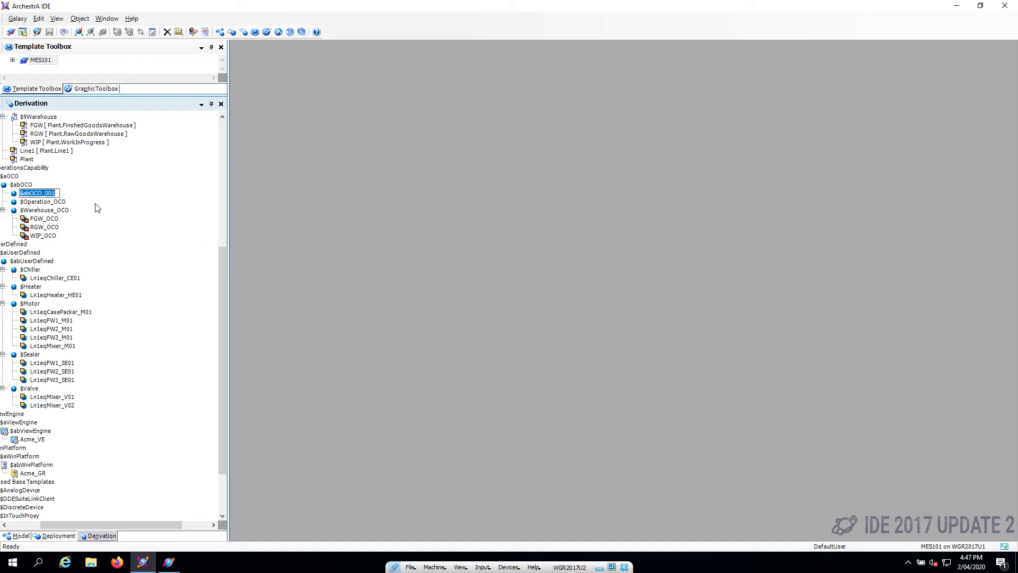
text(Equipment)
key(Return)
Open the $Equipment template in its editor.
right_click(32, 192)
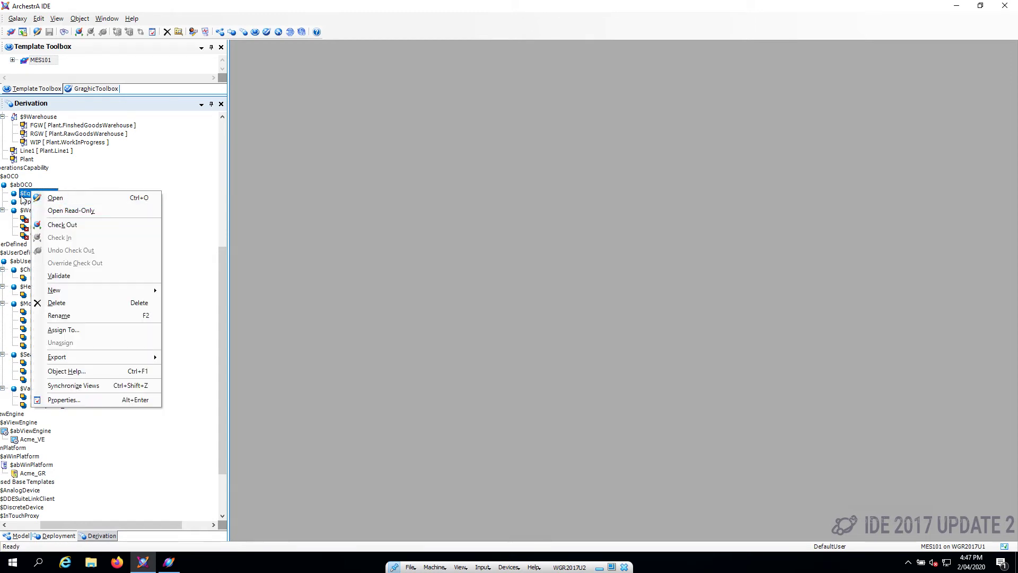
click(174, 151)
double_click(49, 195)
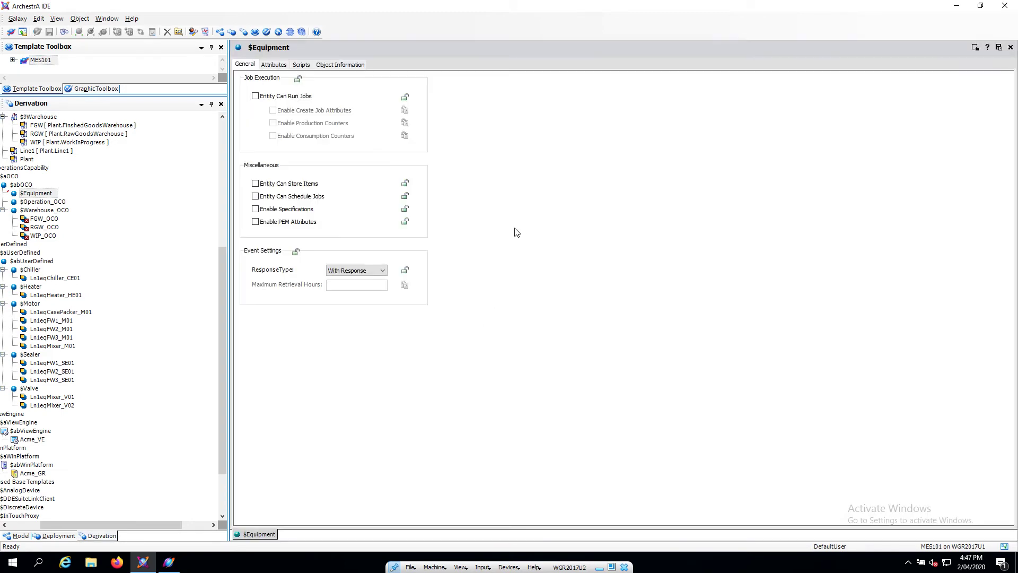
Enable Entity Can Run Jobs and lock all Job Execution, Miscellaneous and Event settings.
click(287, 100)
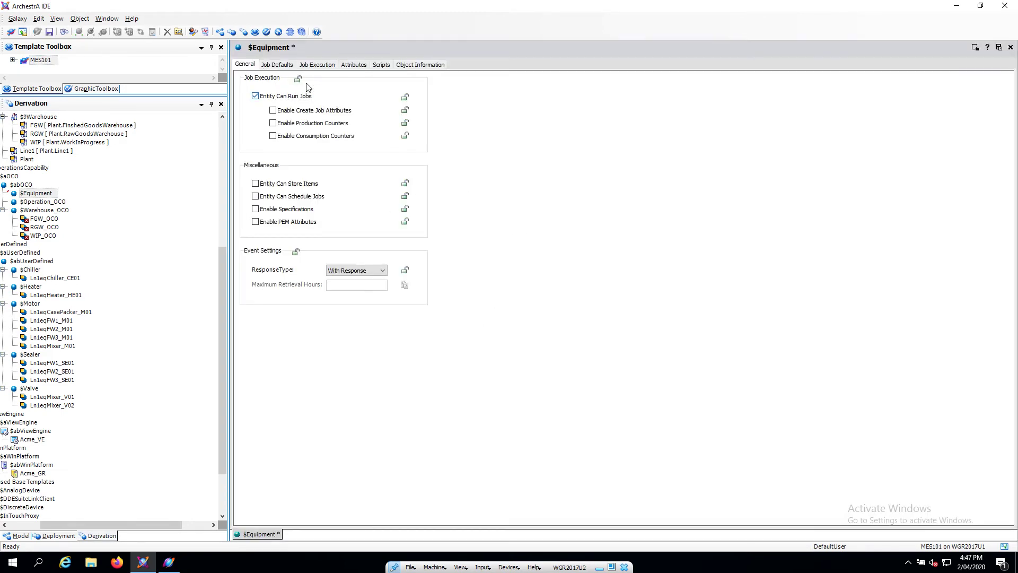
click(297, 79)
click(404, 183)
click(404, 196)
click(405, 209)
click(404, 221)
click(295, 251)
Close the $Equipment editor and check the template in.
click(999, 48)
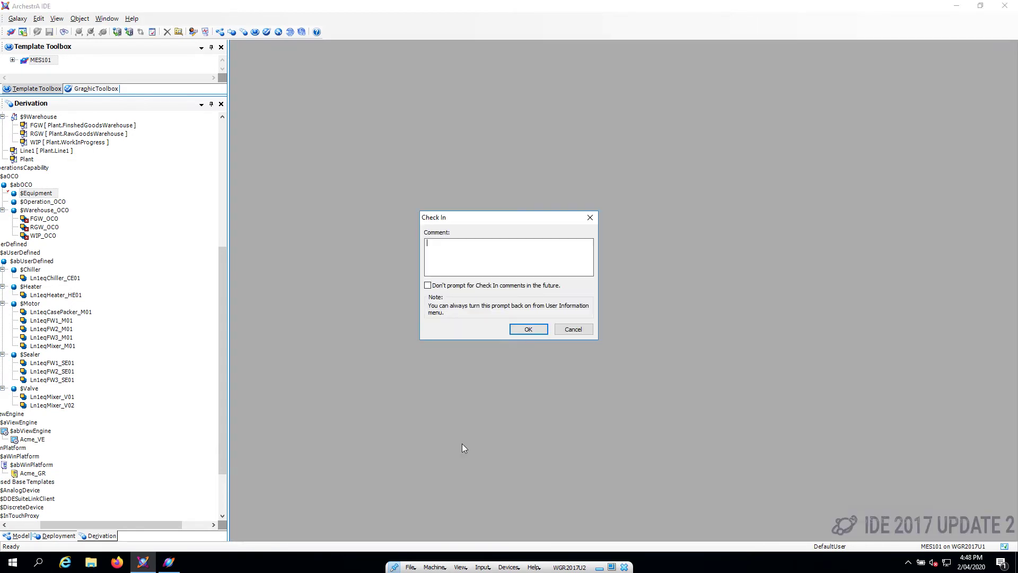
click(528, 329)
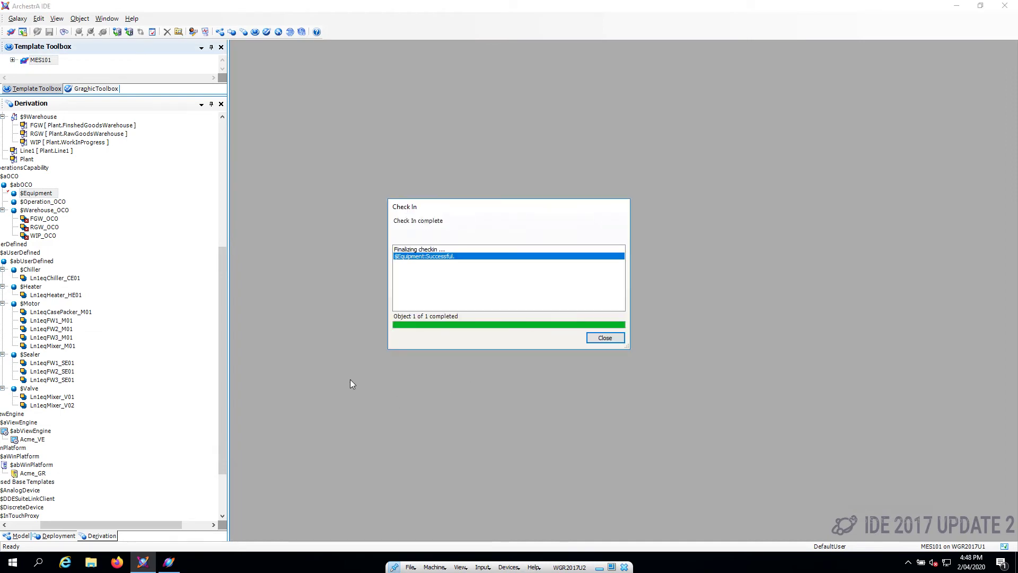
click(605, 339)
drag(144, 523, 107, 522)
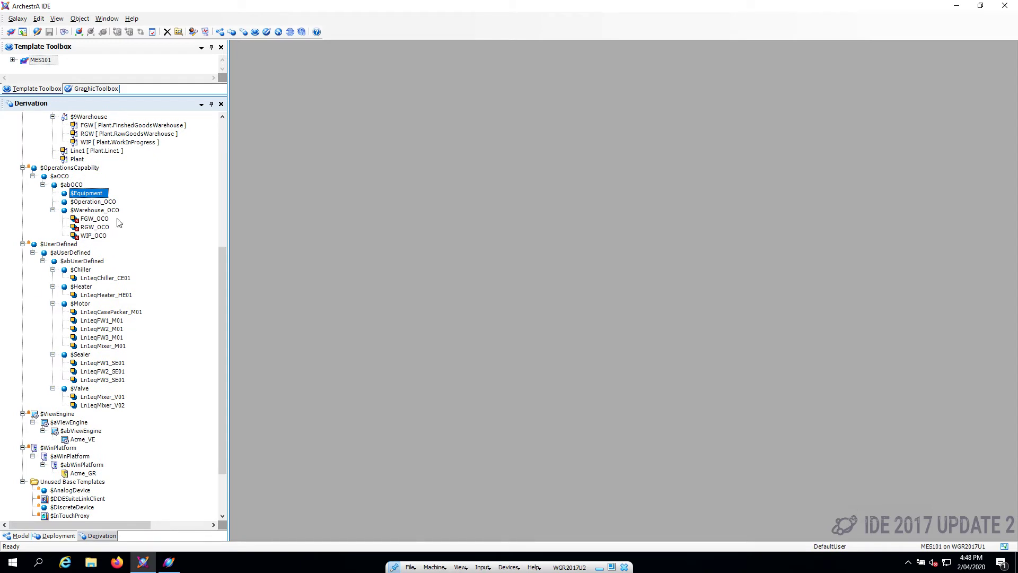
Append _OCO to the $Equipment template name, making it $Equipment_OCO.
click(98, 196)
text(_OCO)
key(Return)
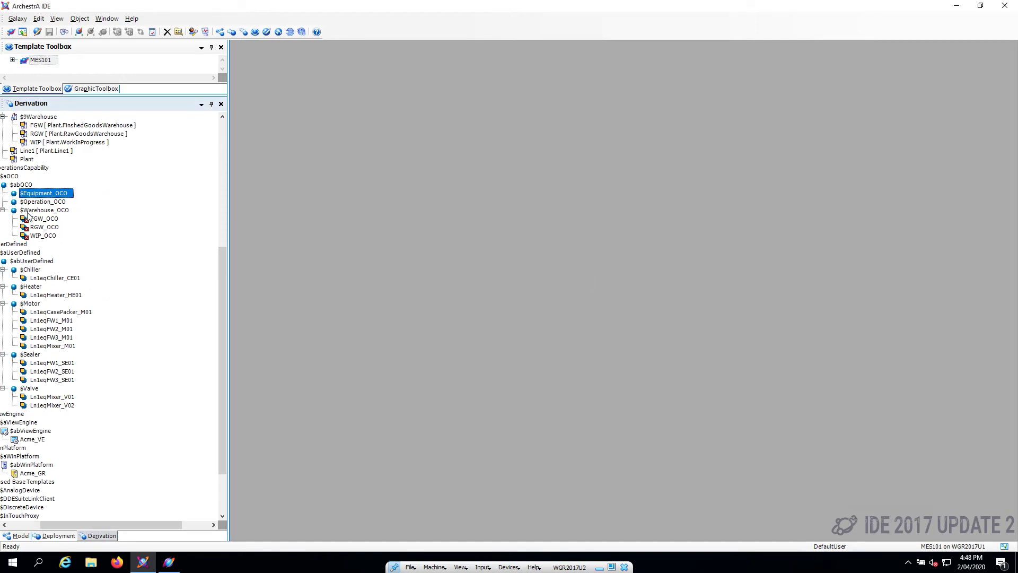
drag(95, 526, 64, 526)
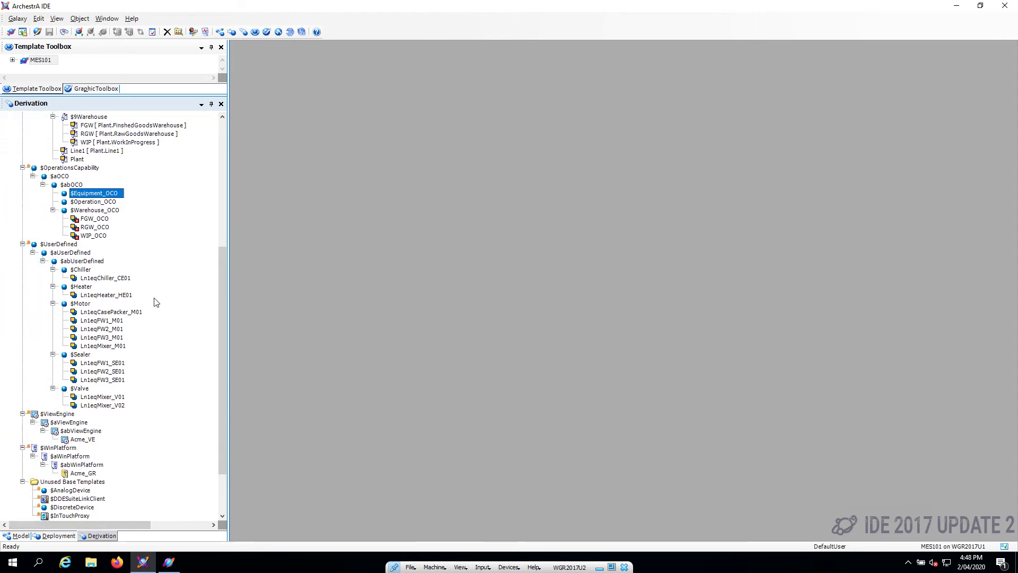
click(94, 203)
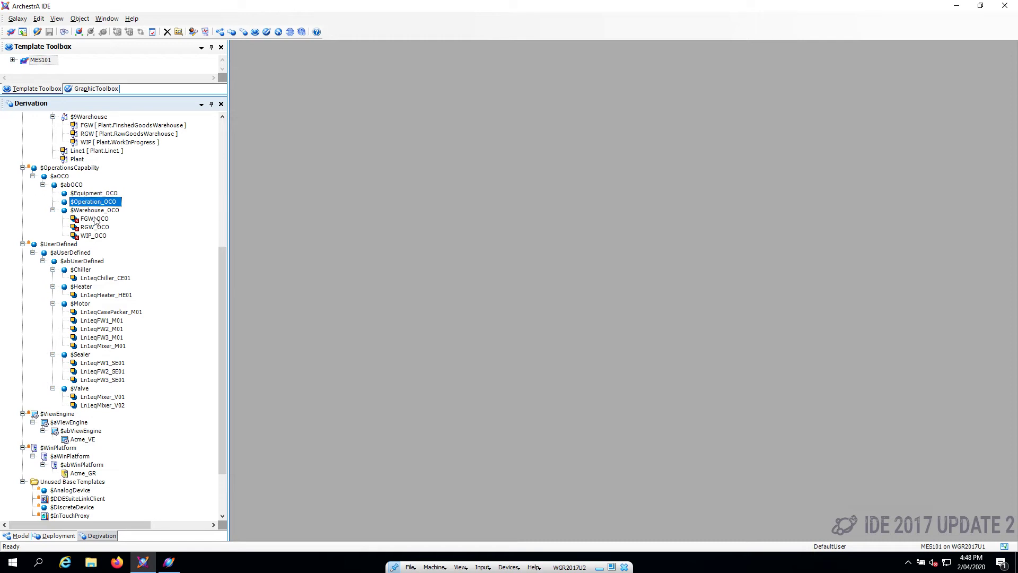
scroll(134, 292, up, 4)
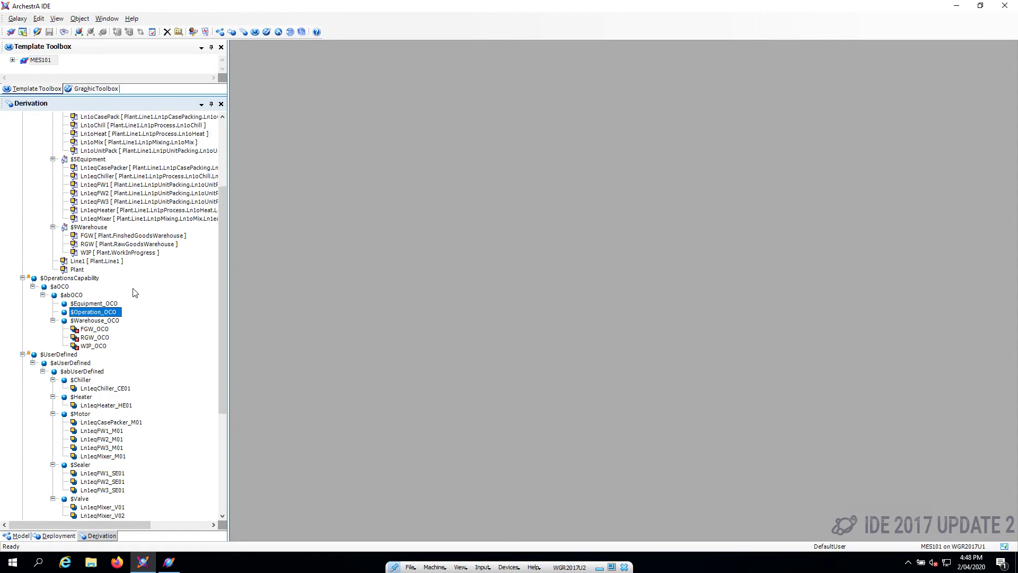
Place the FGW_OCO instance under FGW [ Plant.FinishedGoodsWarehouse ].
scroll(136, 291, up, 1)
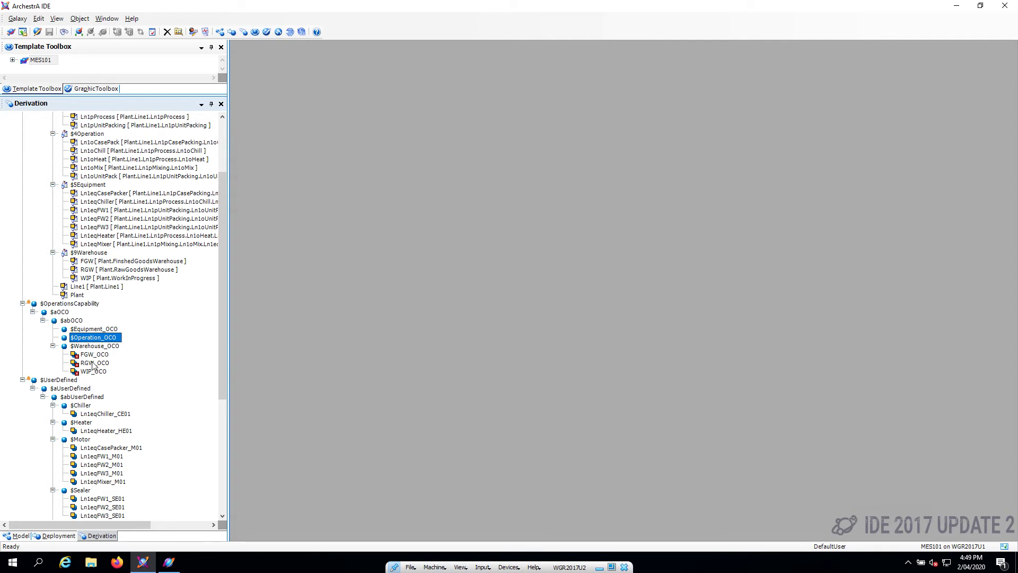
drag(94, 359, 101, 255)
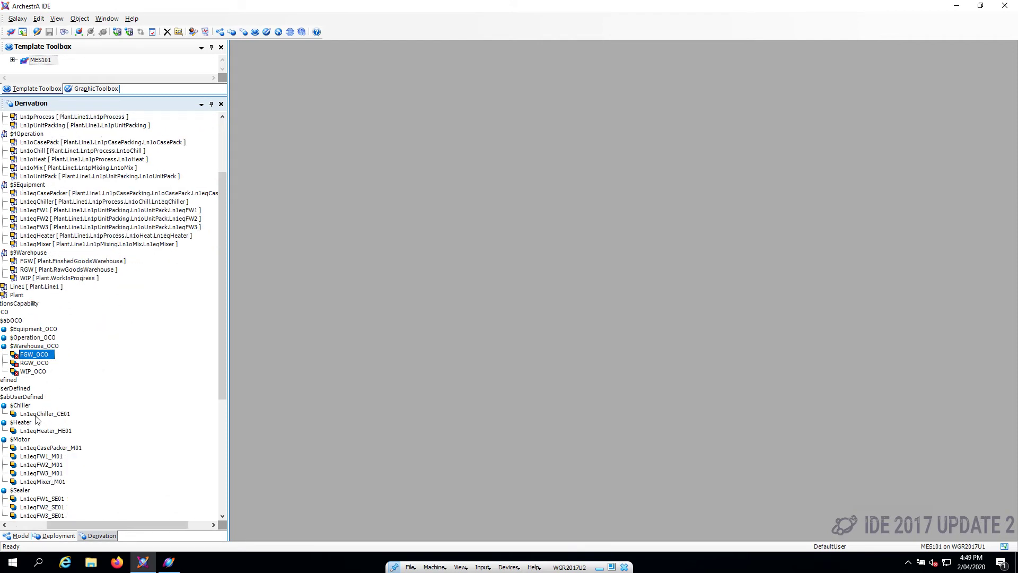
Place RGW_OCO under RGW [ Plant.RawGoodsWarehouse ] and WIP_OCO under WIP [ Plant.WorkInProgress ].
click(16, 536)
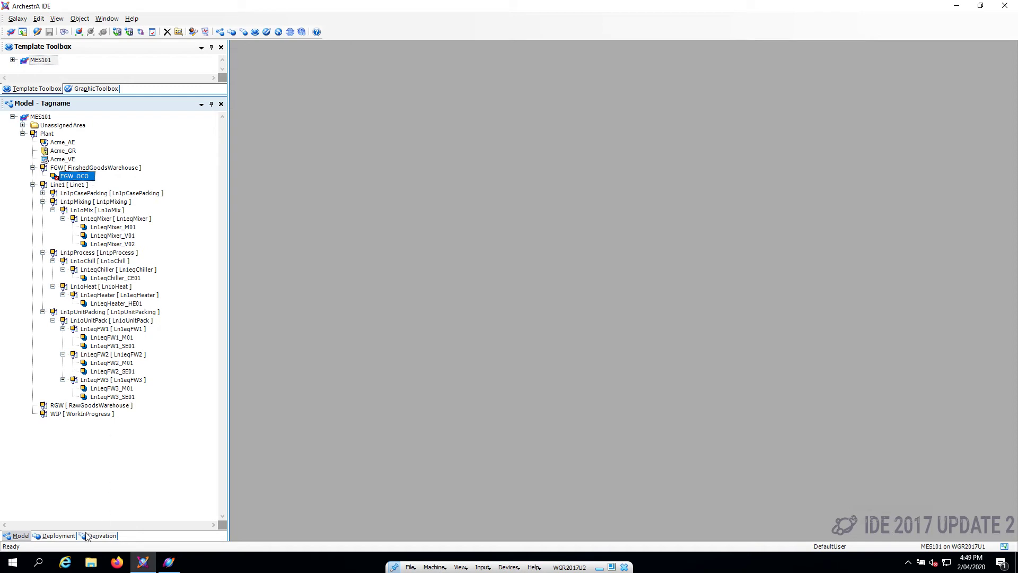
click(103, 532)
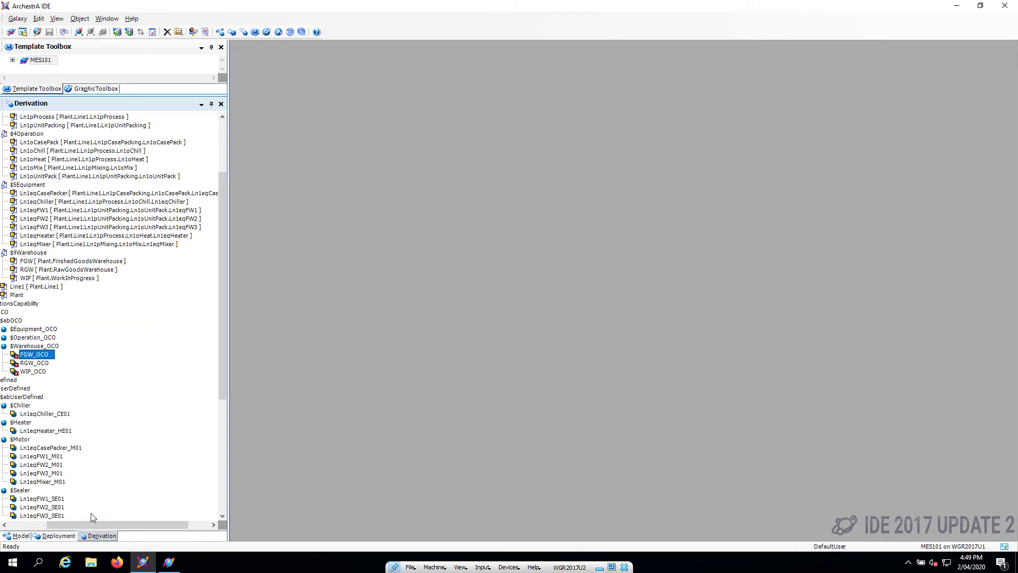
drag(96, 523, 40, 523)
drag(91, 366, 103, 272)
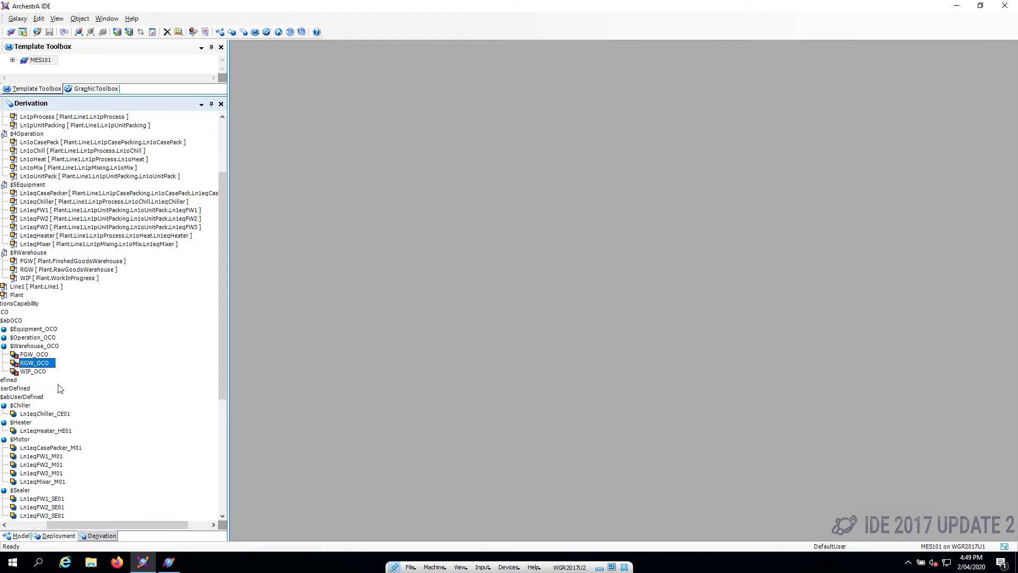
drag(30, 371, 51, 278)
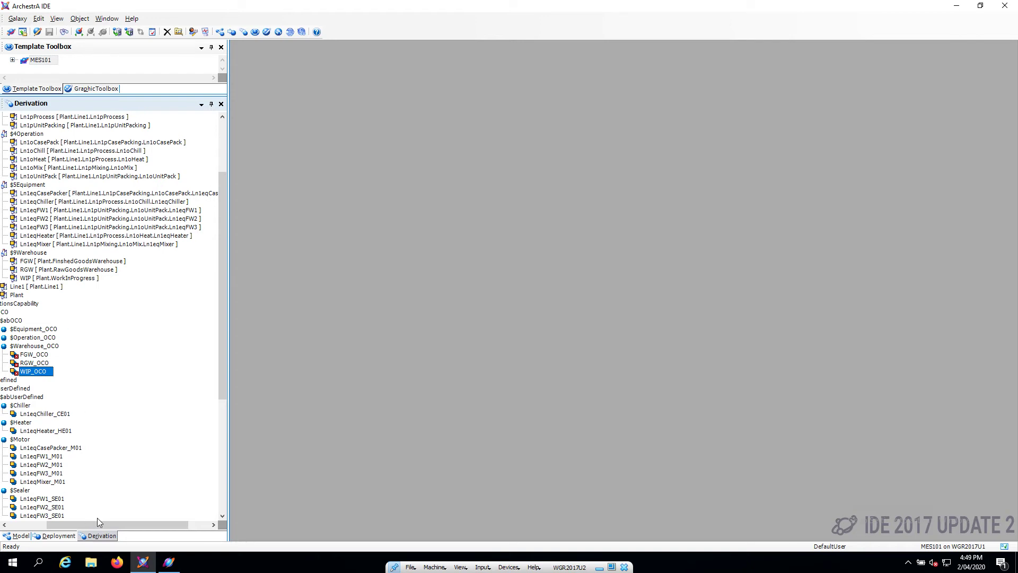
drag(86, 521, 44, 523)
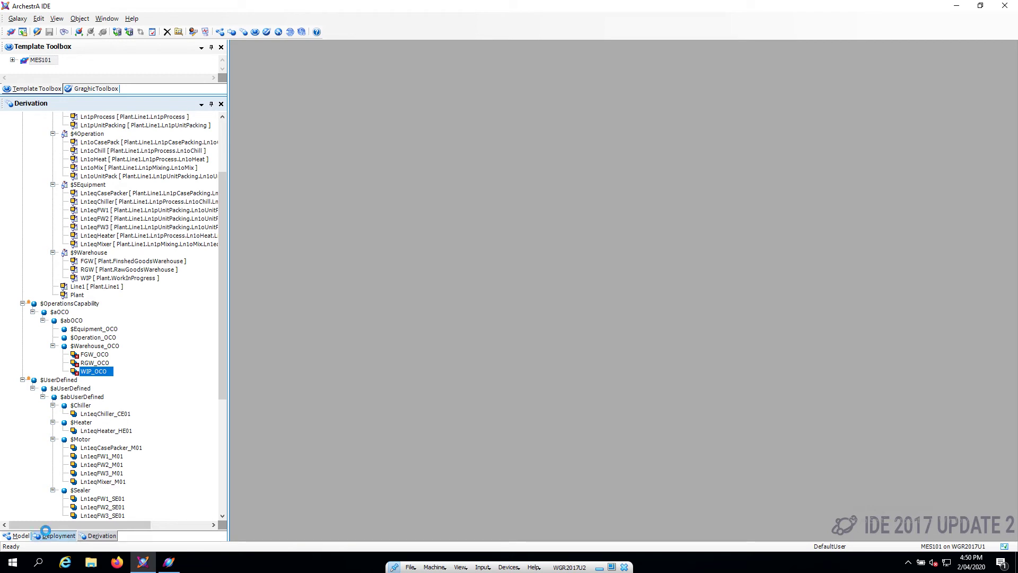
Move the FGW, RGW and WIP areas from Unassigned Host onto the Acme_AE engine.
double_click(85, 371)
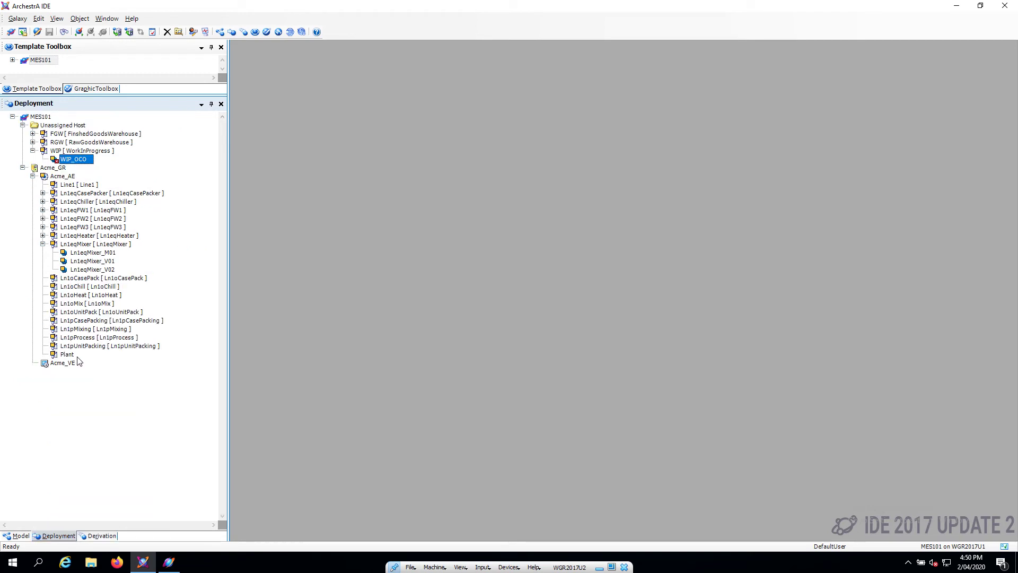
click(32, 133)
click(32, 142)
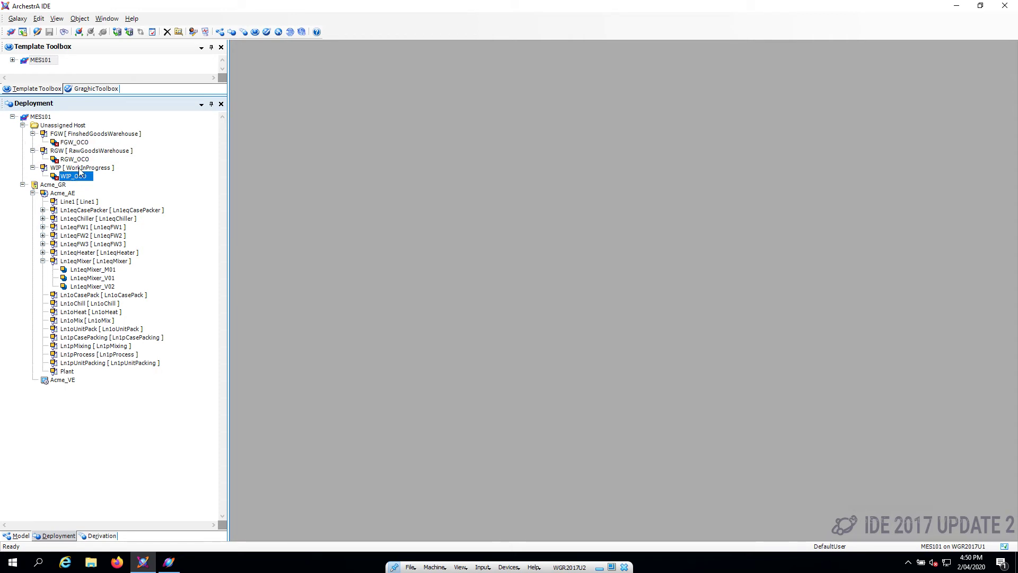
click(62, 135)
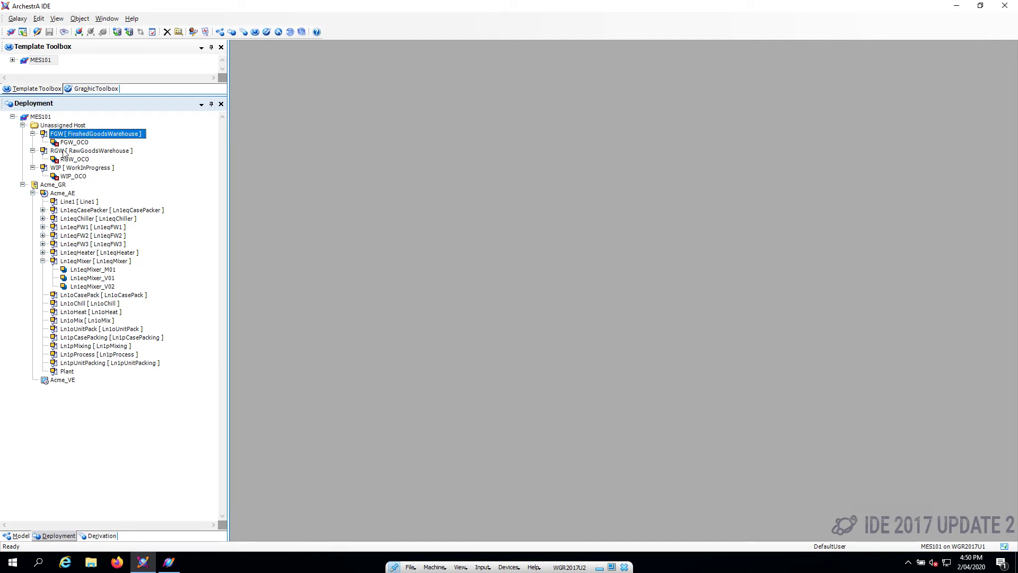
click(65, 152)
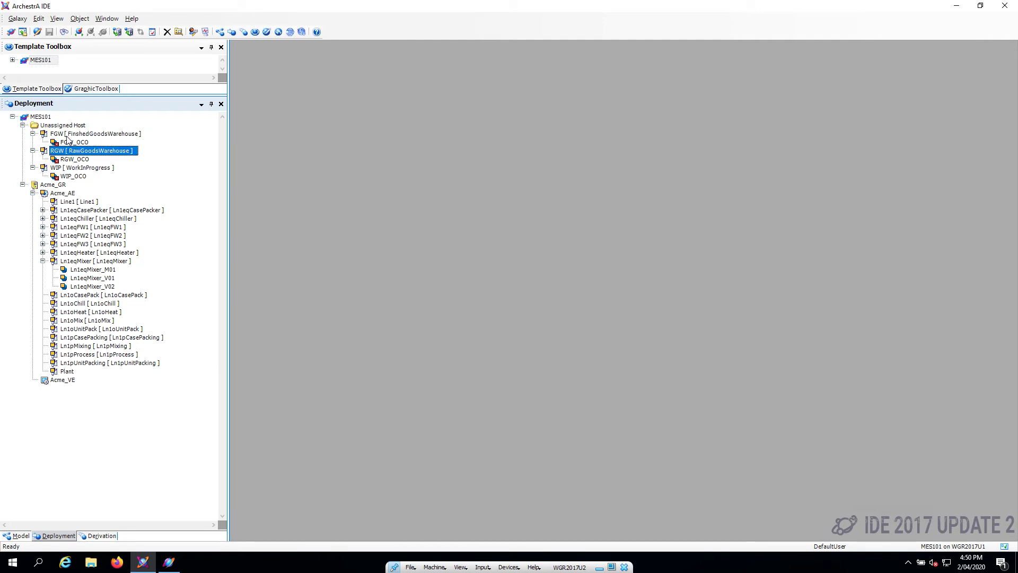
click(67, 135)
drag(68, 139, 68, 195)
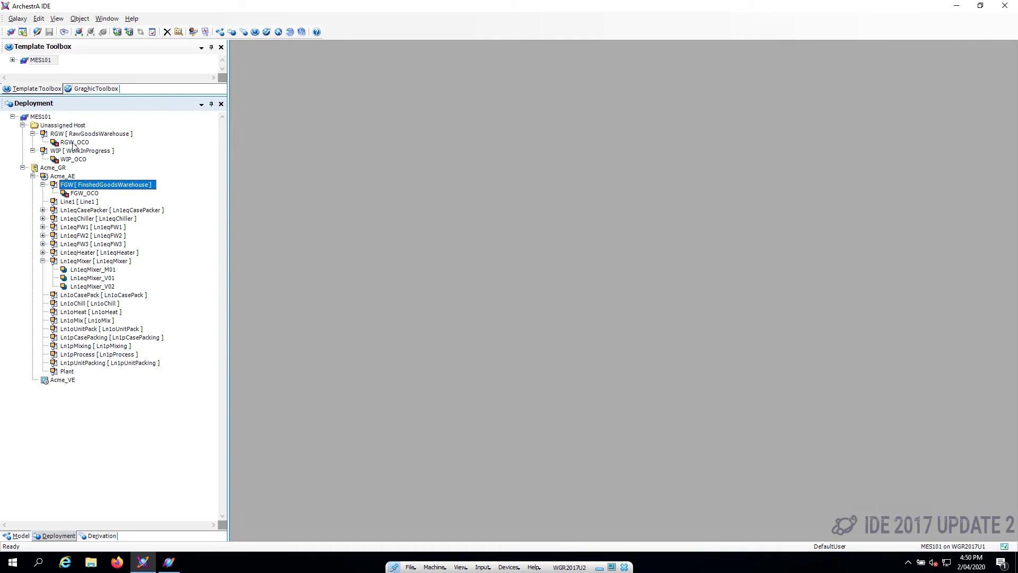
drag(62, 136, 55, 176)
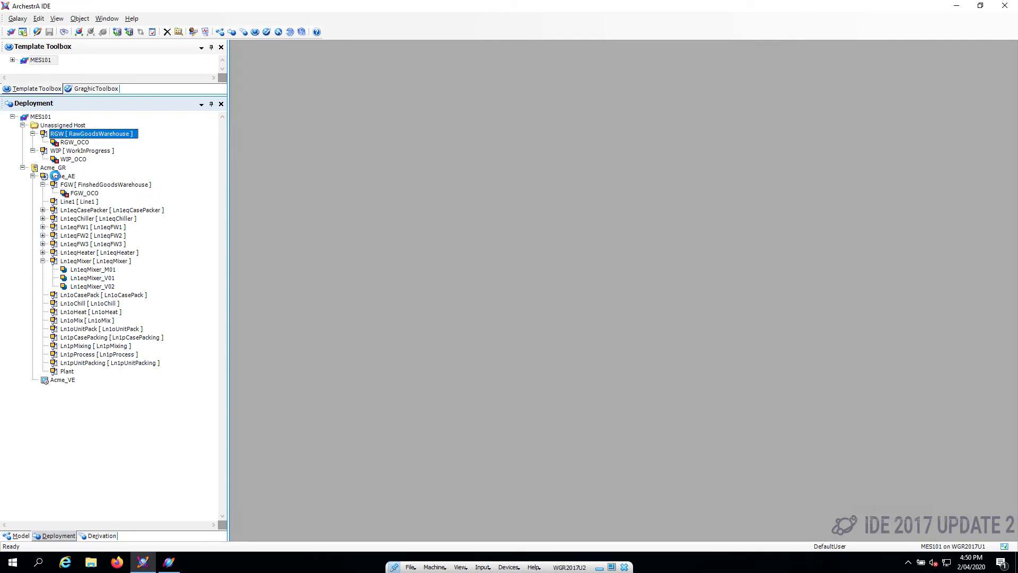
drag(62, 136, 63, 166)
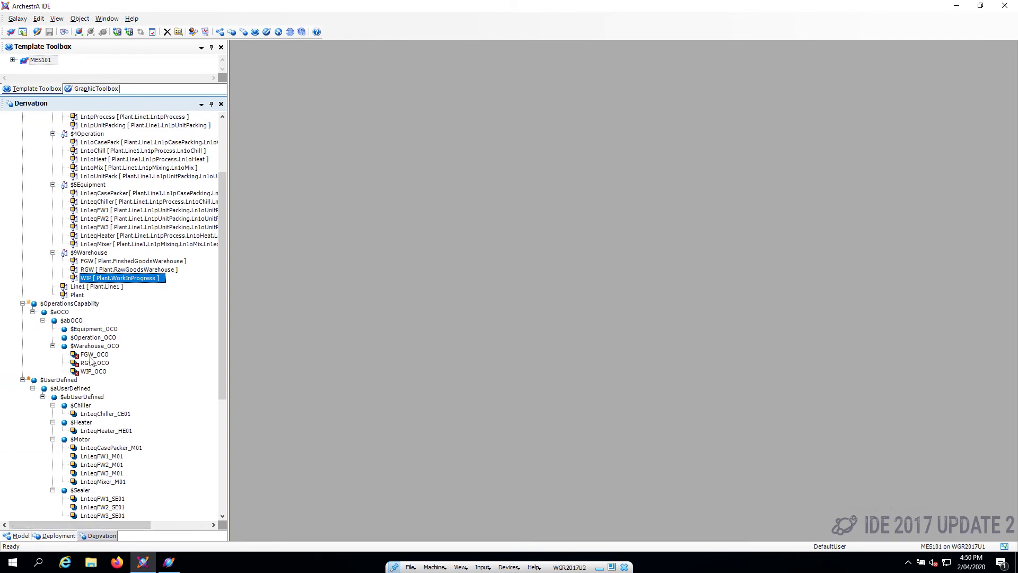
right_click(90, 357)
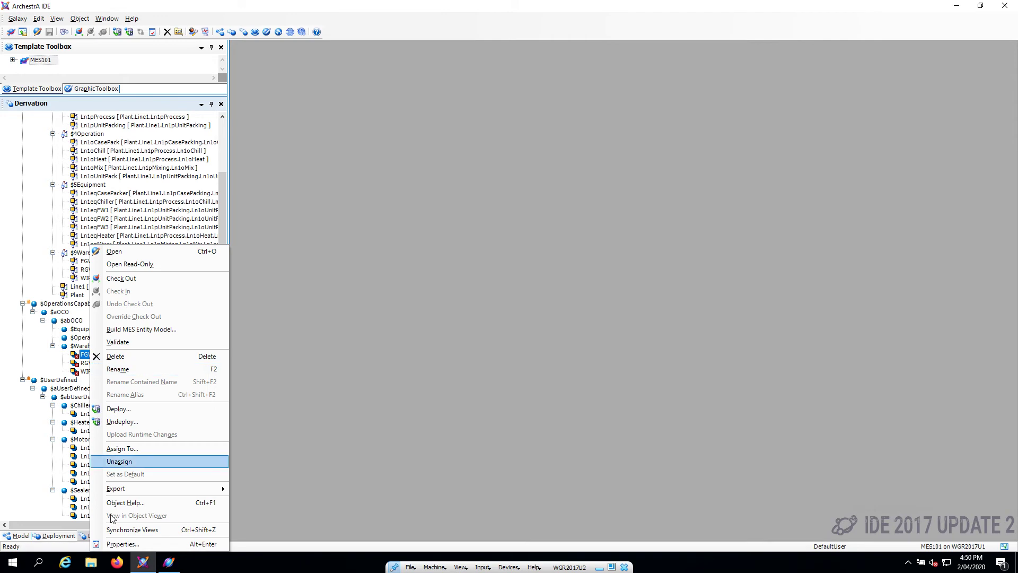
click(153, 544)
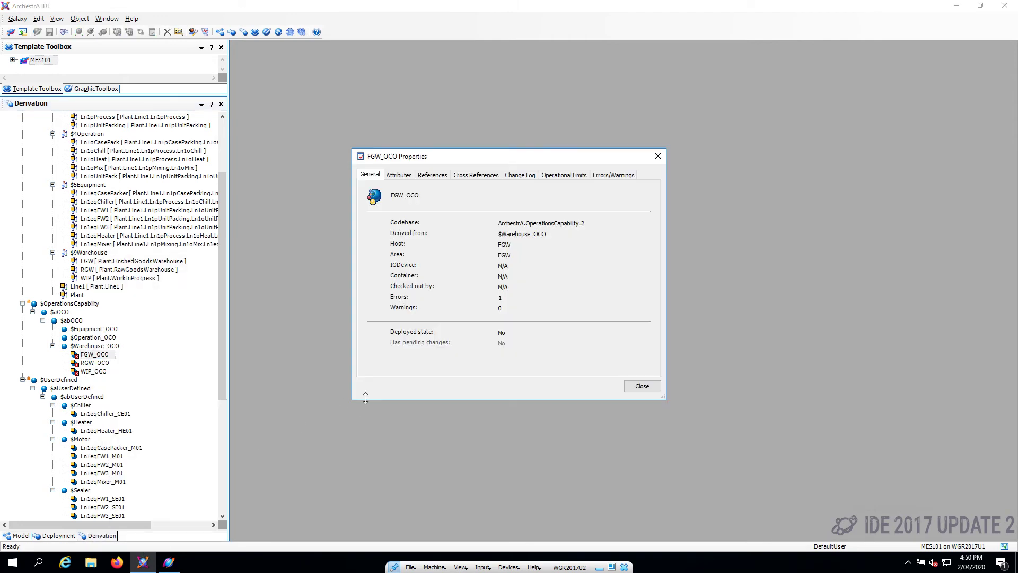
click(613, 177)
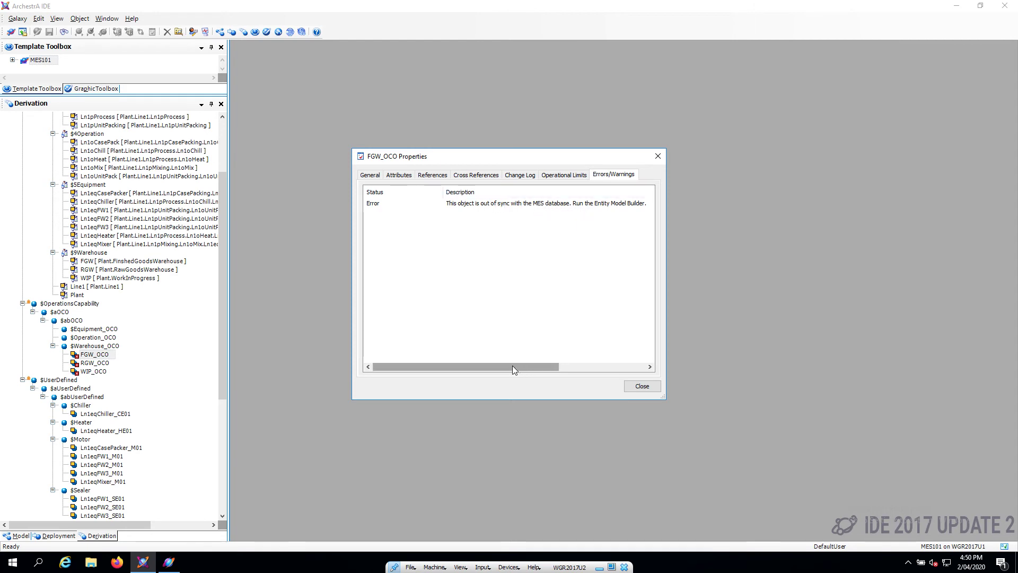
drag(515, 366, 478, 374)
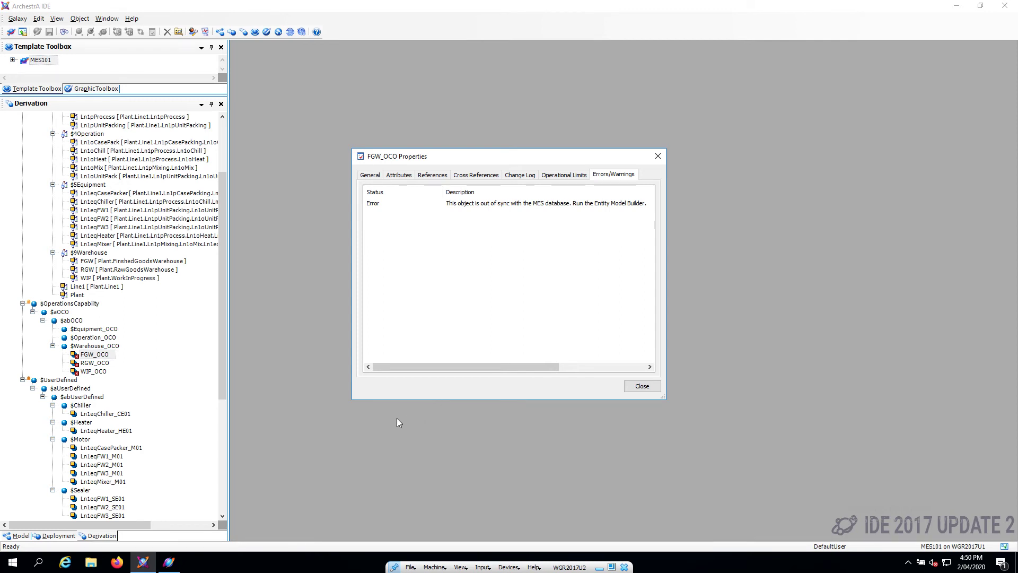
click(648, 386)
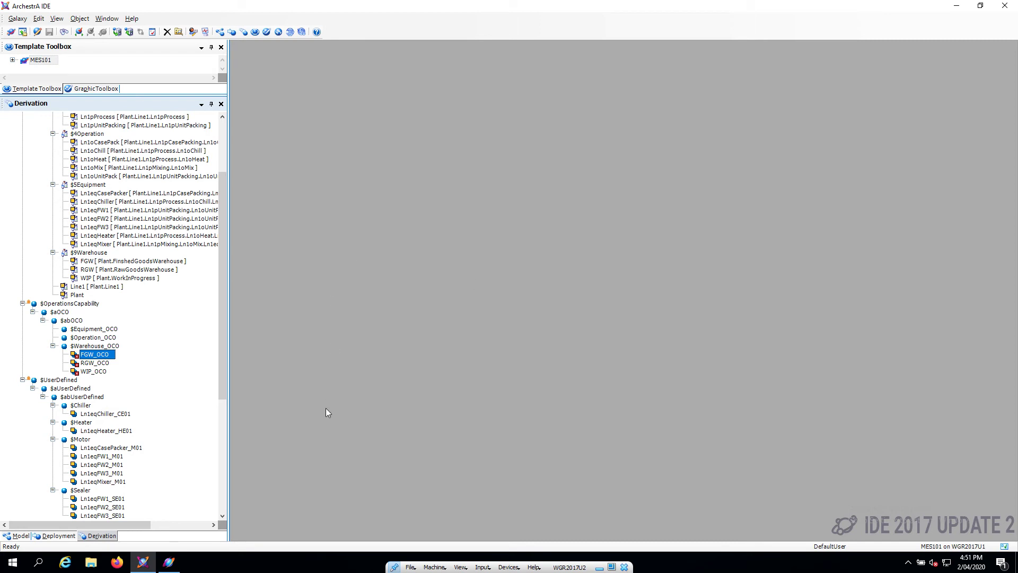
Deploy Acme_AE; 34 of 37 objects deploy while FGW_OCO, RGW_OCO and WIP_OCO fail.
click(53, 536)
right_click(60, 144)
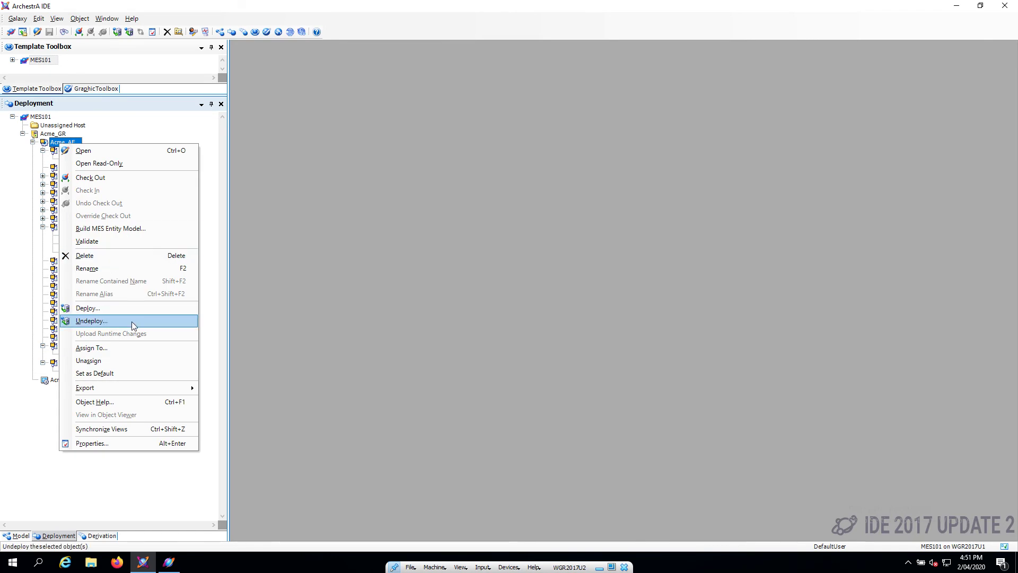
click(113, 309)
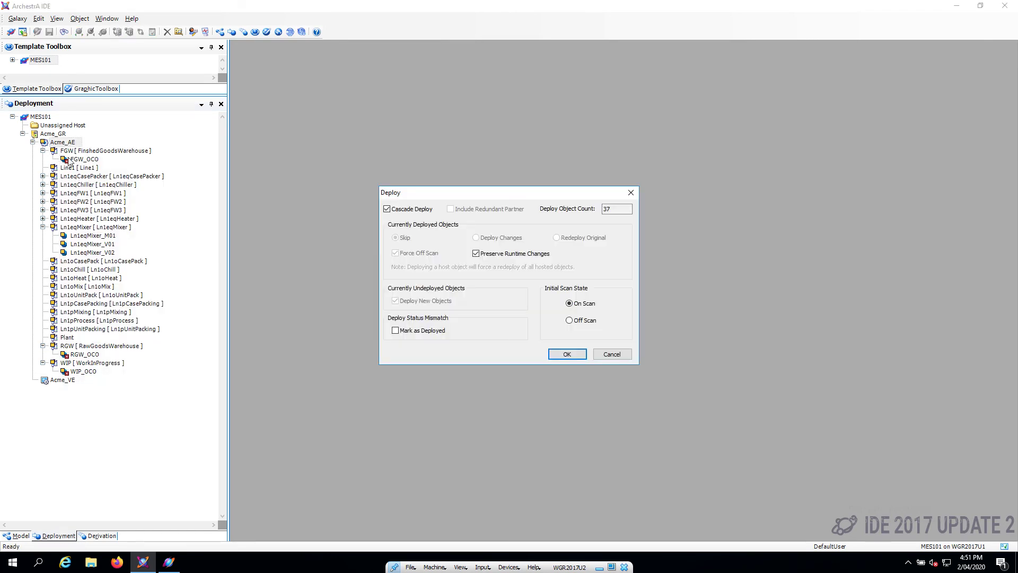
click(565, 357)
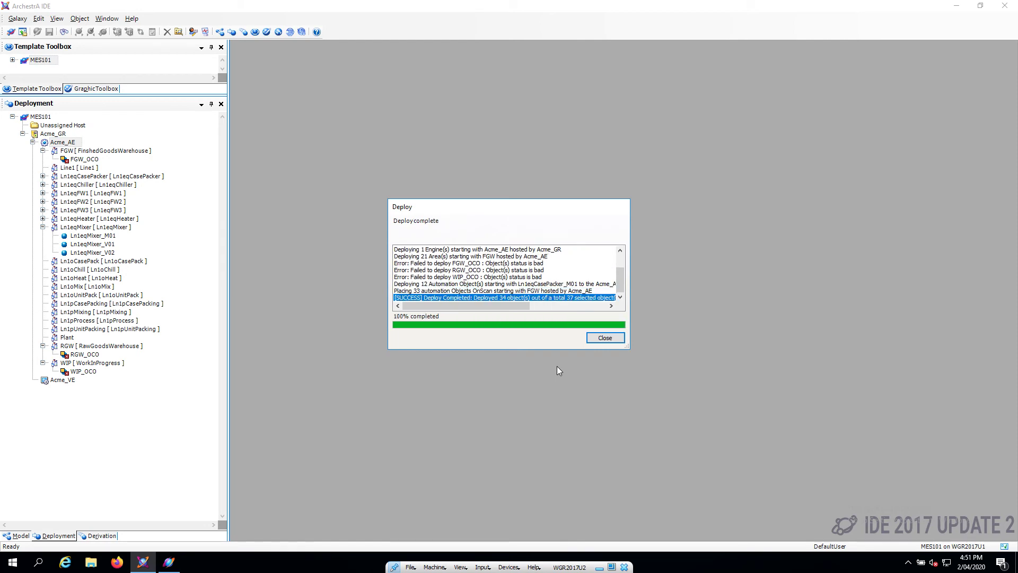
click(605, 338)
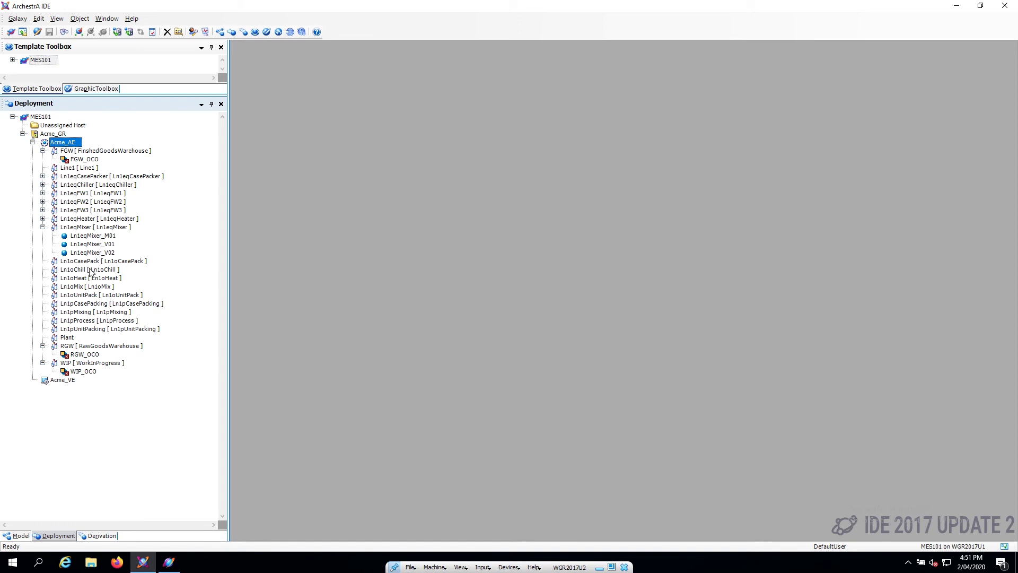
Show the Model hierarchy and bring up the Plant area's context menu.
click(20, 537)
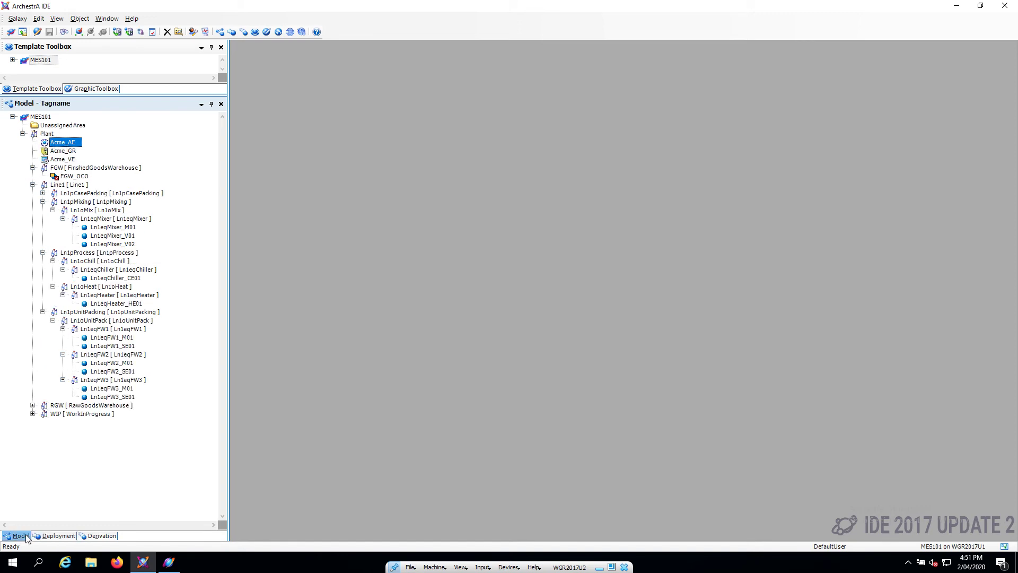
right_click(47, 136)
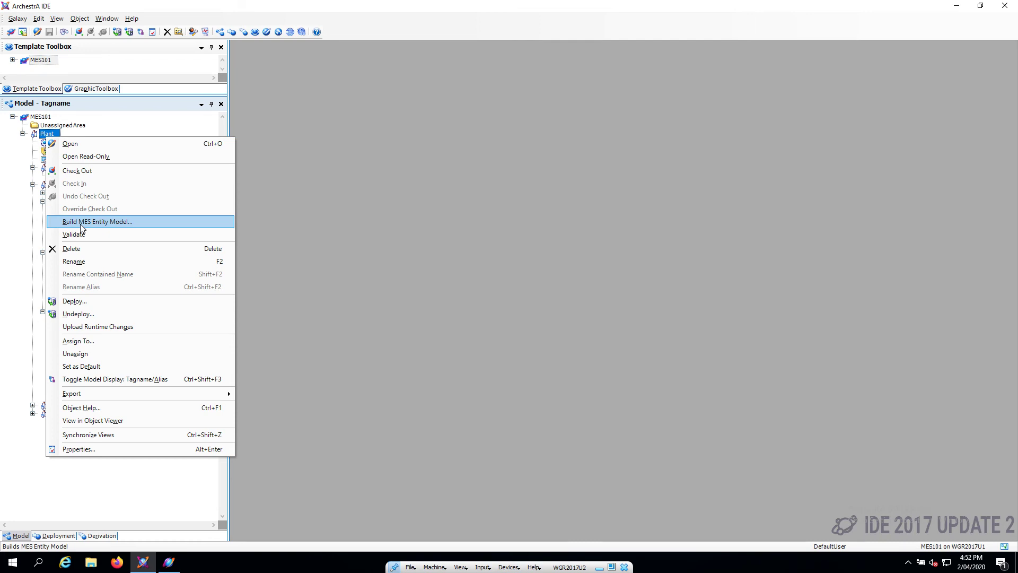
Run Build MES Entity Model on Plant and review the log: 4 entities created, 3 objects updated.
click(81, 224)
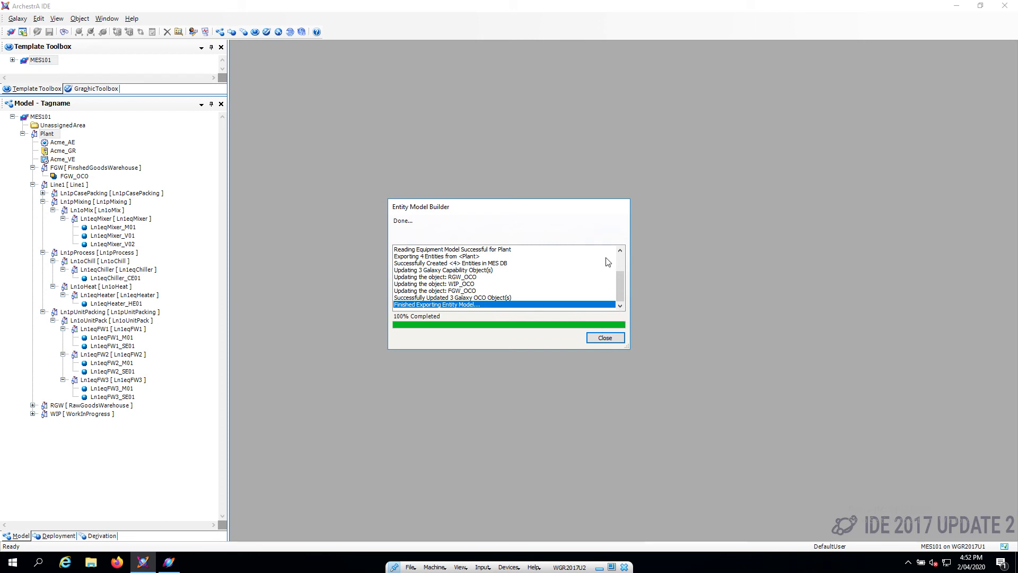
scroll(604, 265, up, 2)
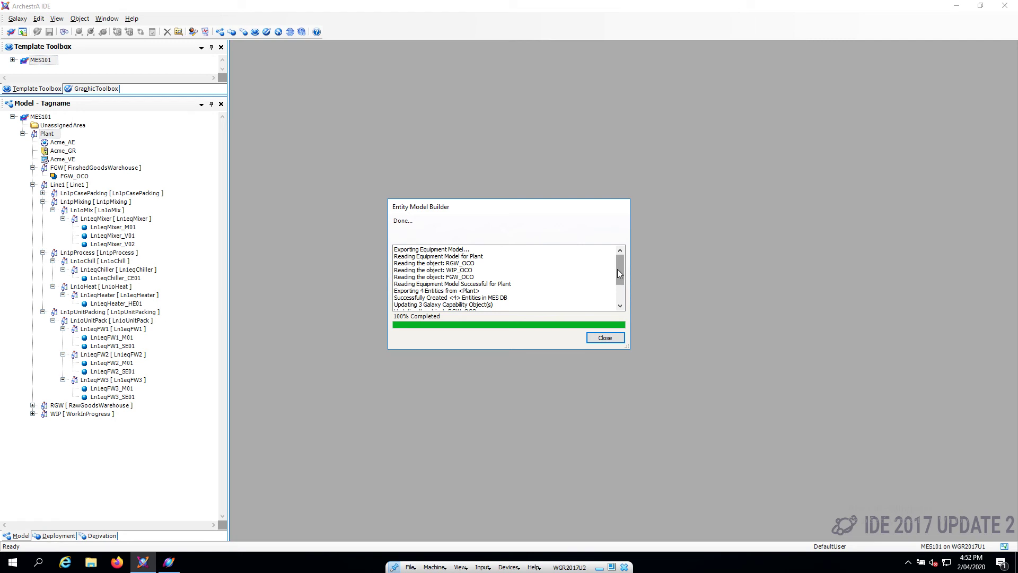
drag(617, 271, 614, 302)
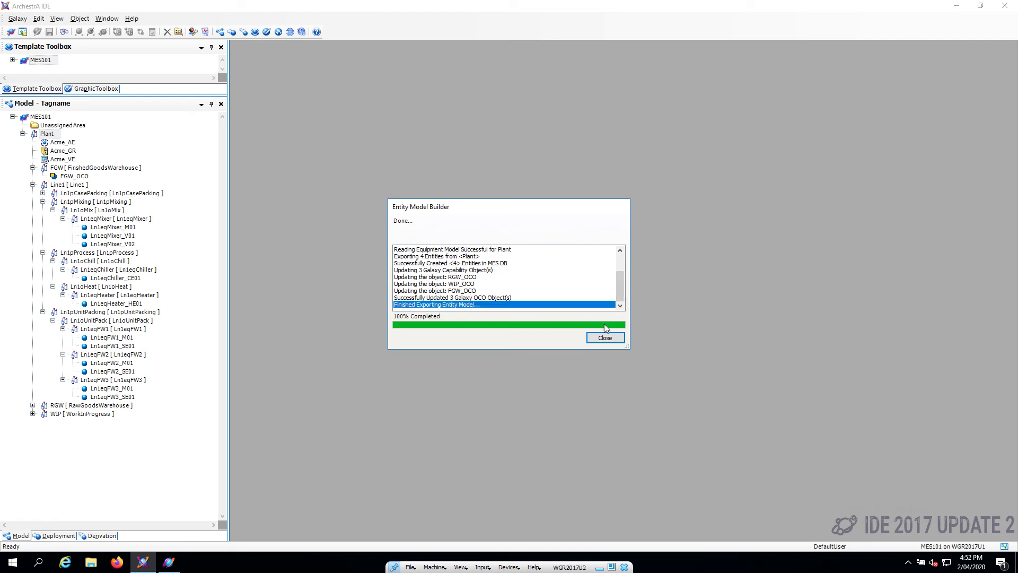
click(448, 264)
scroll(478, 291, up, 2)
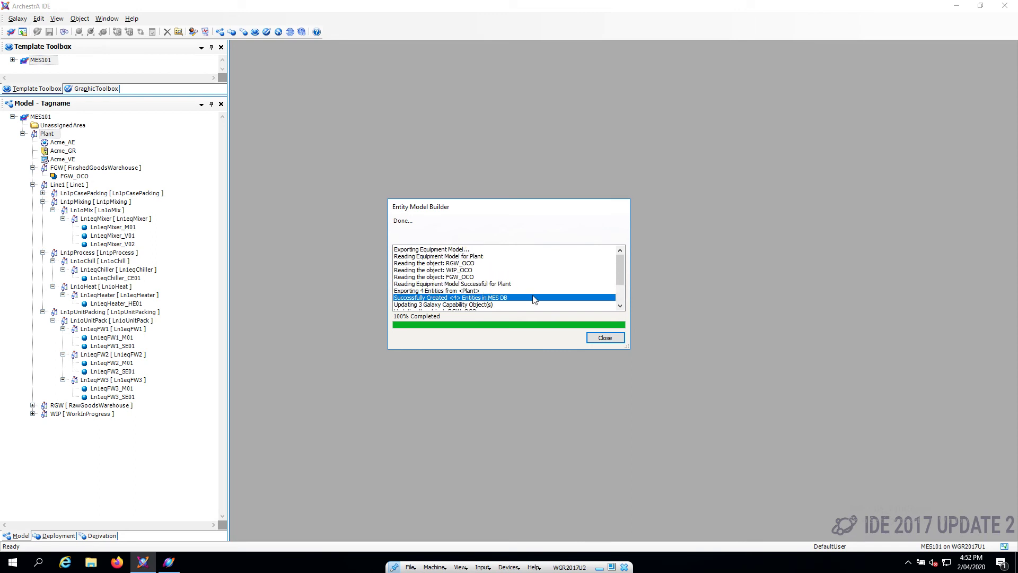
click(605, 339)
Deploy FGW_OCO to Acme_AE on scan and close the finished deployment report.
right_click(71, 179)
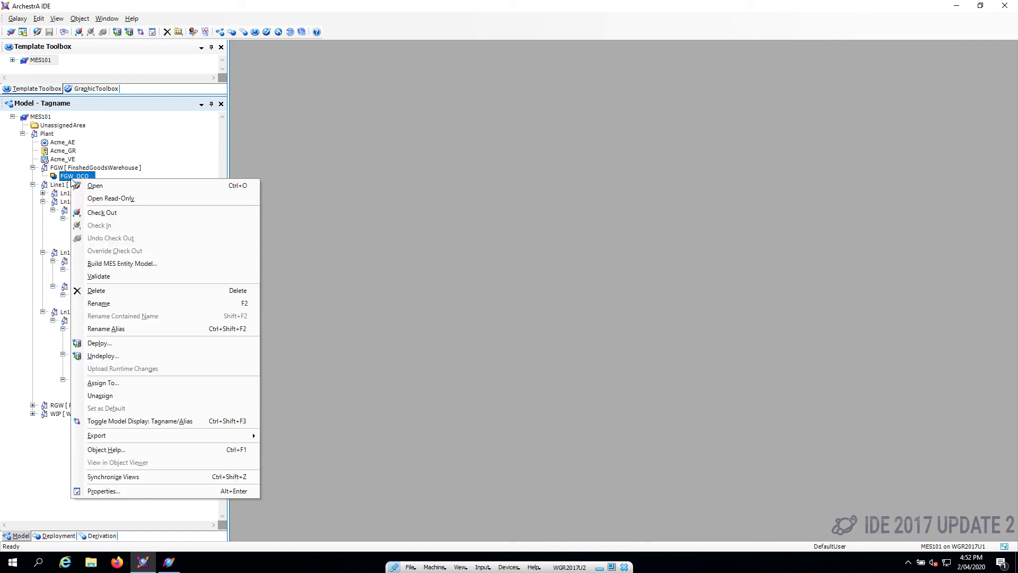
click(136, 343)
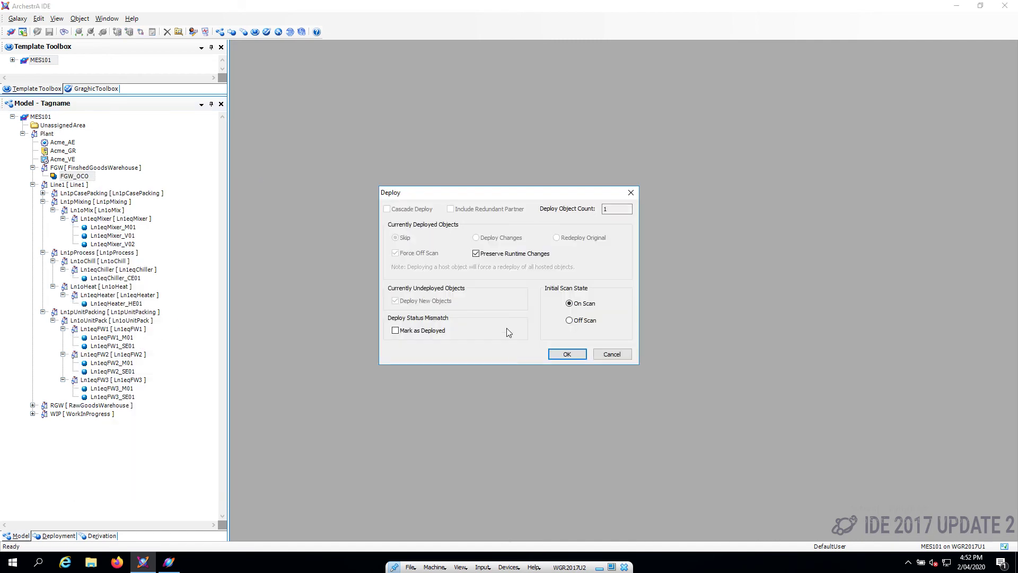
click(568, 357)
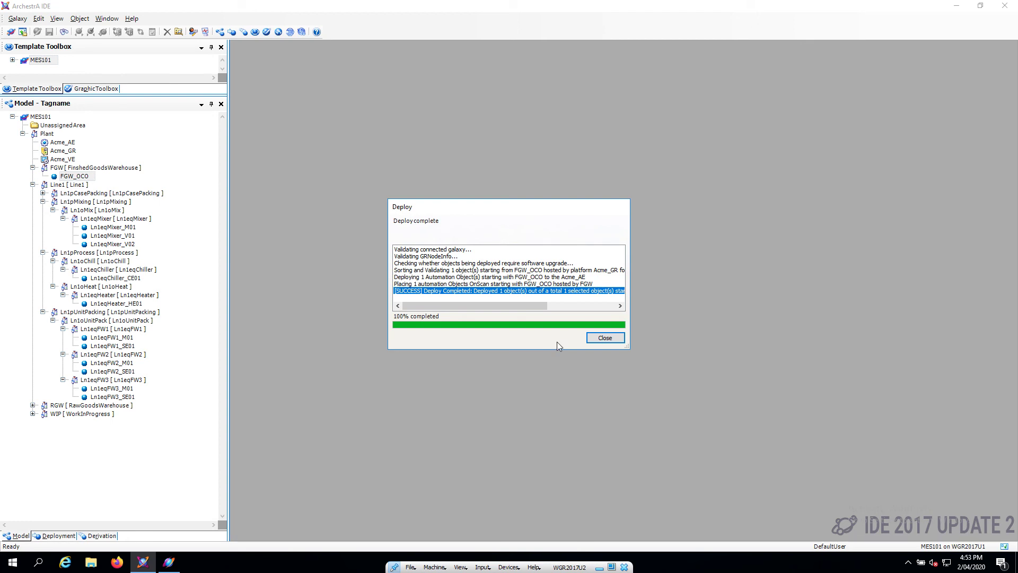
click(609, 342)
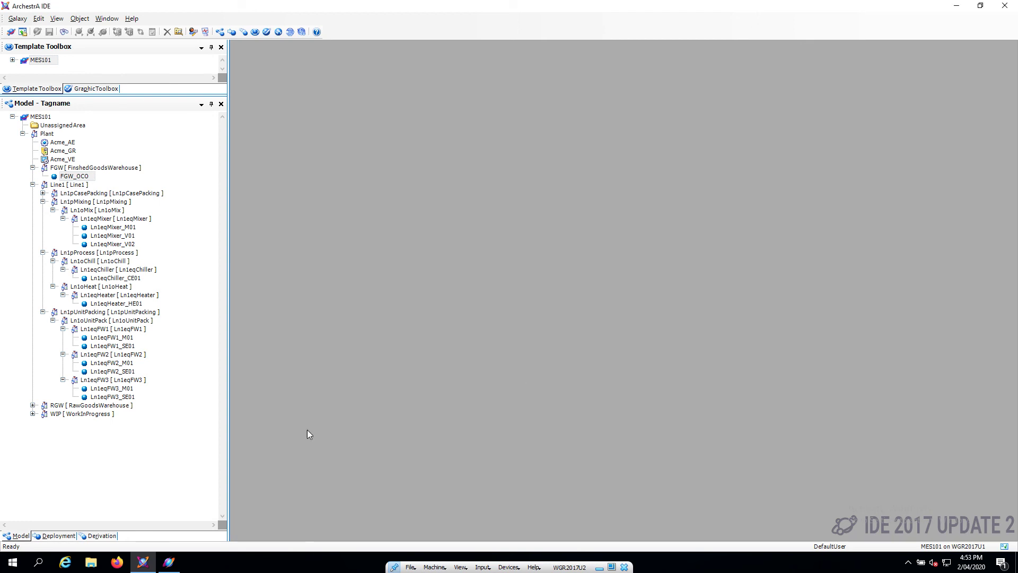
Select RGW_OCO and WIP_OCO, deploy both to Acme_AE on scan, and close the report.
click(32, 405)
click(32, 422)
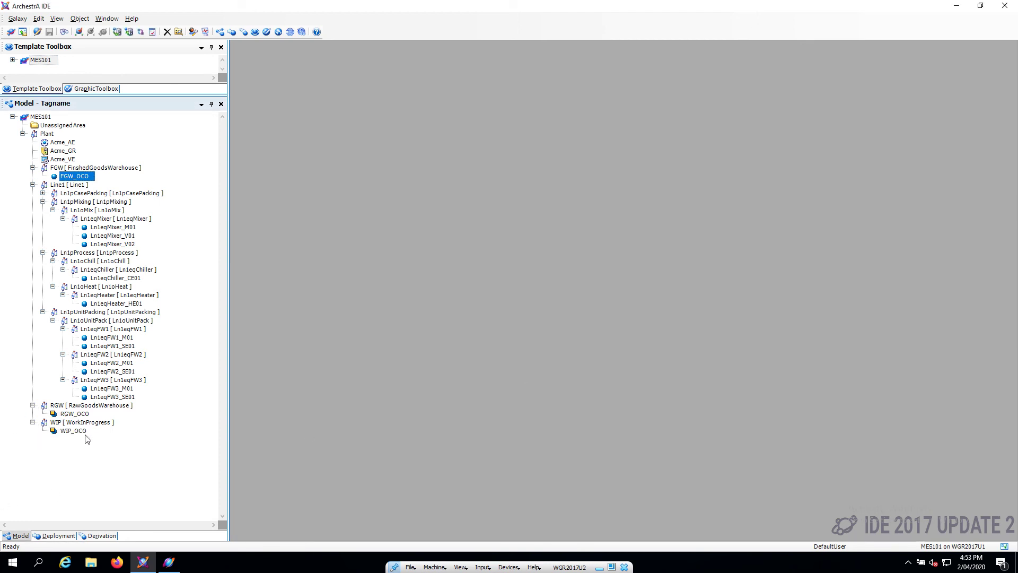
click(71, 433)
ctrl+click(77, 414)
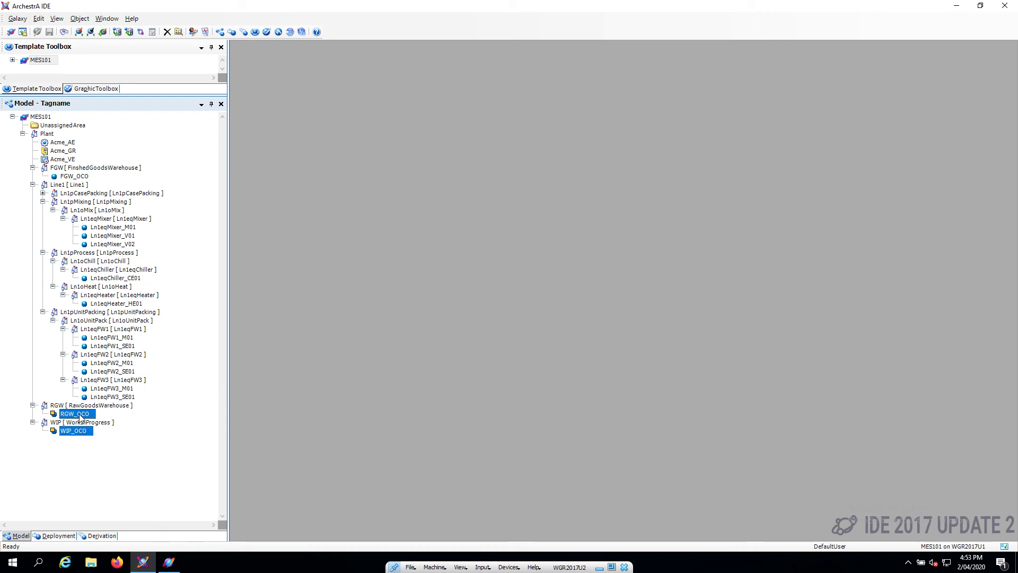
right_click(79, 418)
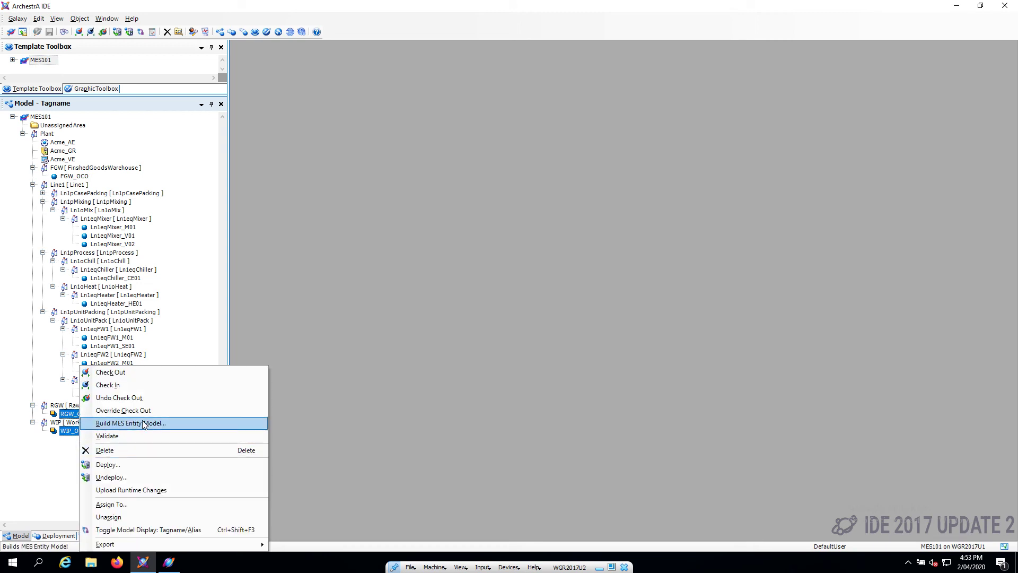
click(135, 465)
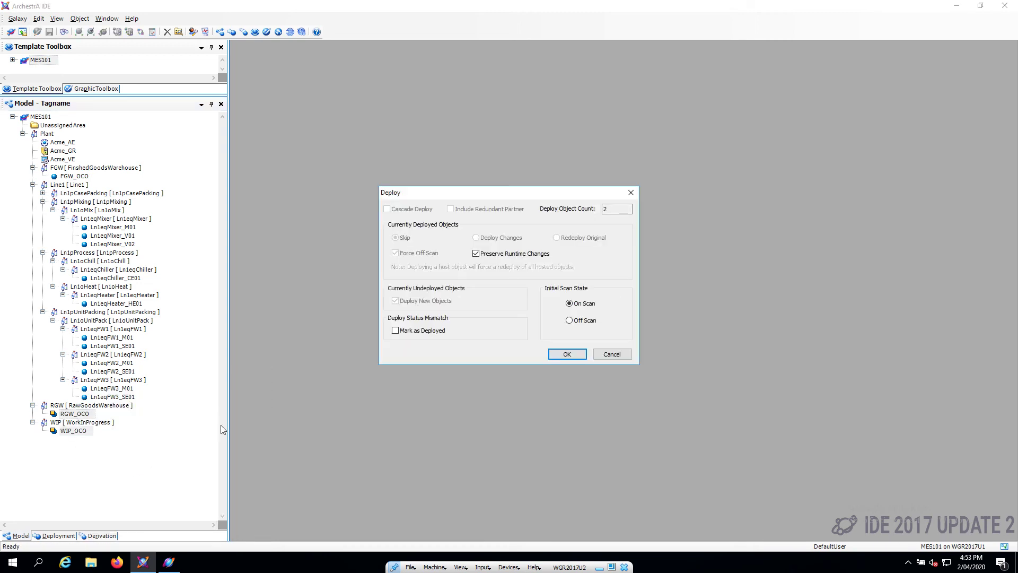
click(571, 354)
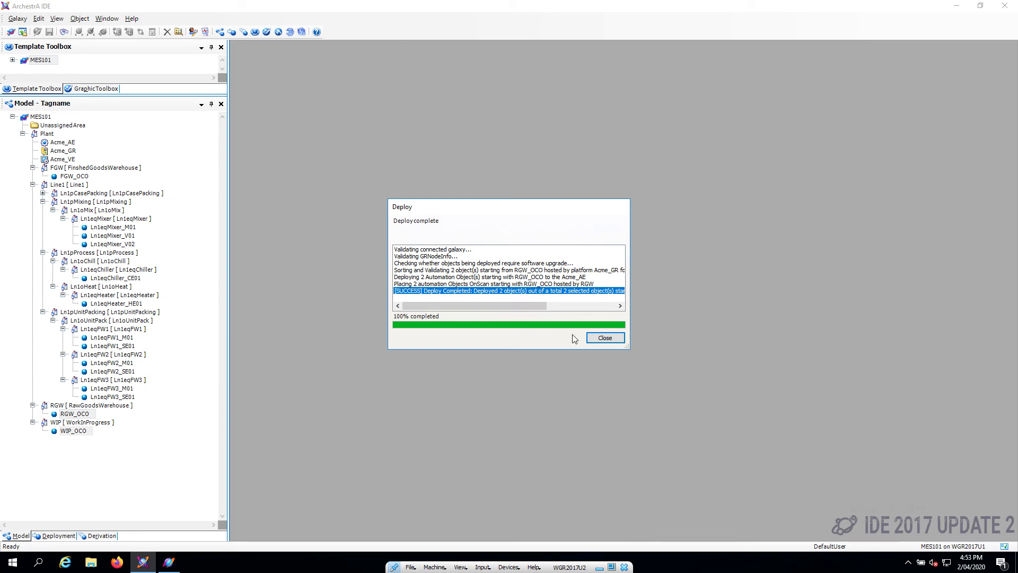
click(605, 337)
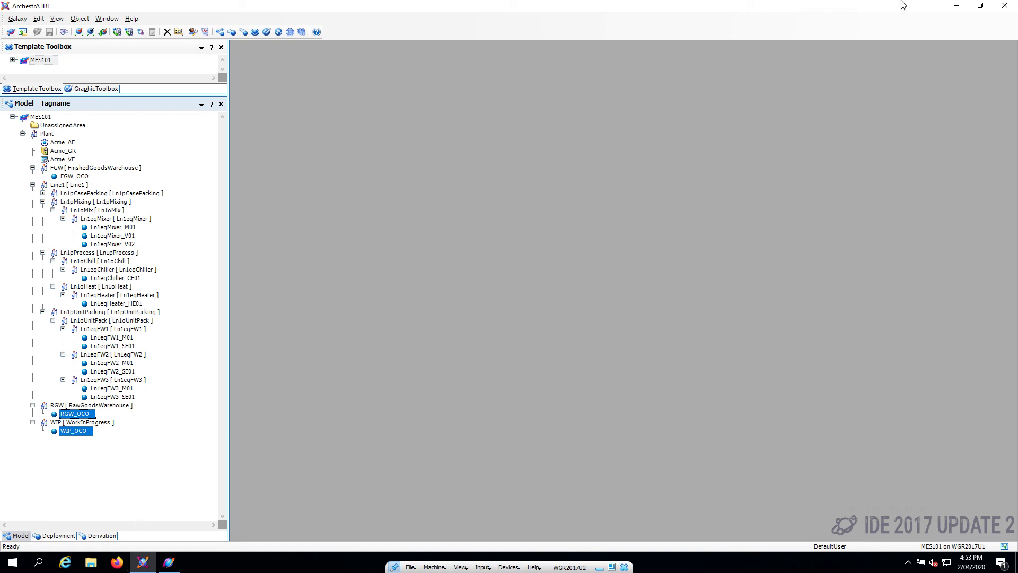
Minimize ArchestrA IDE and Object Viewer, then launch the MES Client from its desktop shortcut.
click(957, 6)
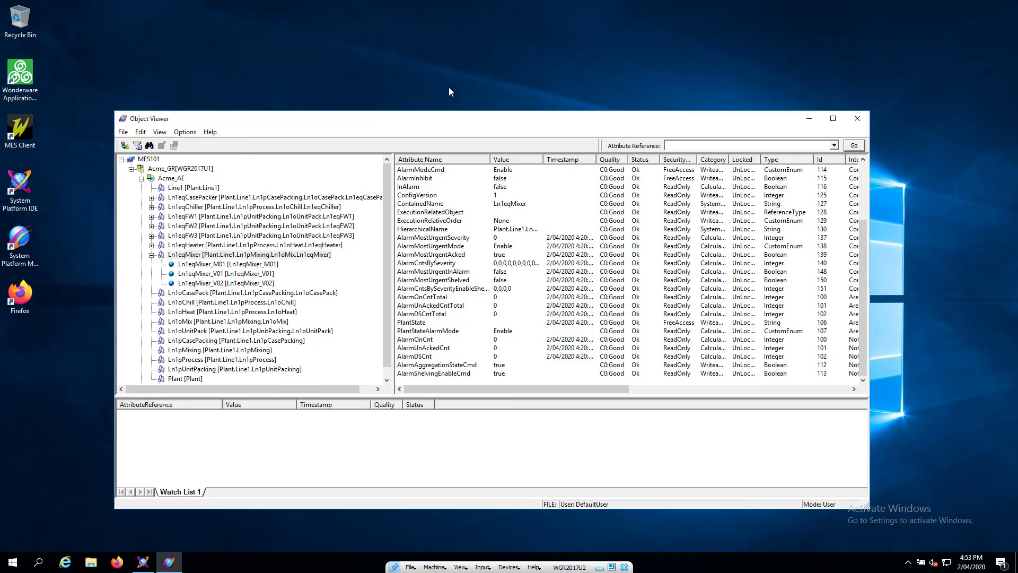
click(810, 118)
double_click(22, 129)
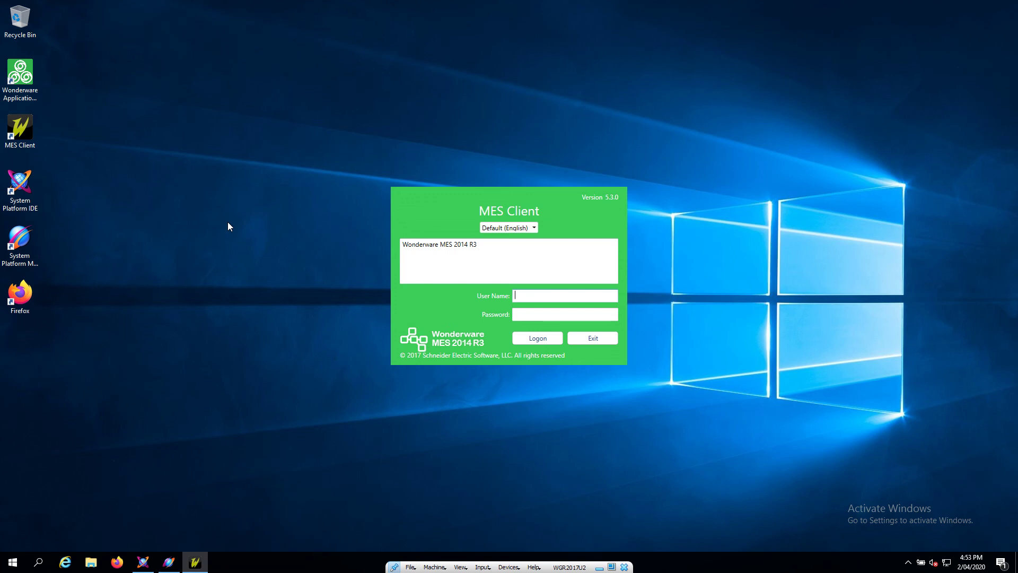
Log into Wonderware MES Client with the user name and account password.
key(Tab)
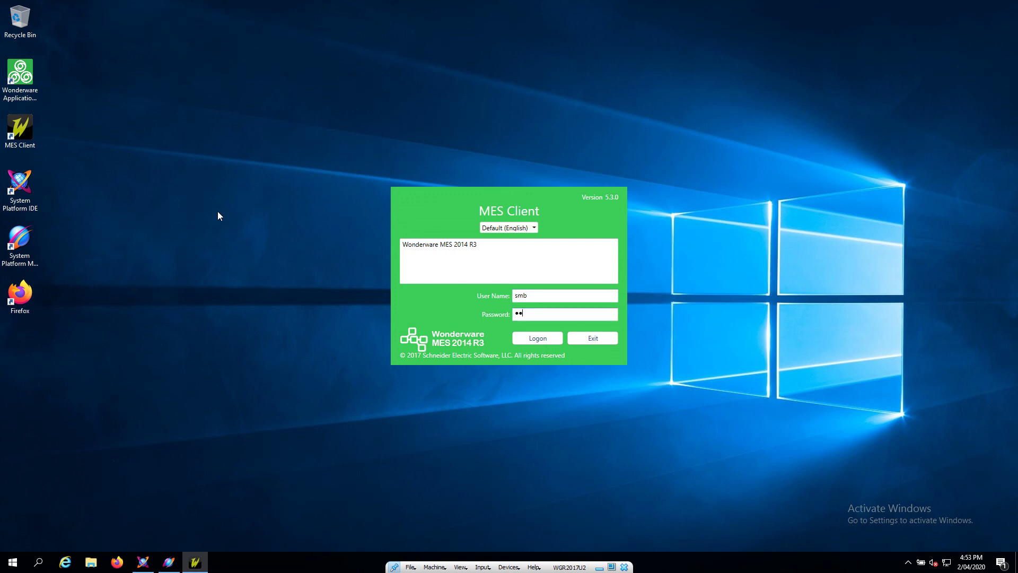
text(smb)
click(544, 338)
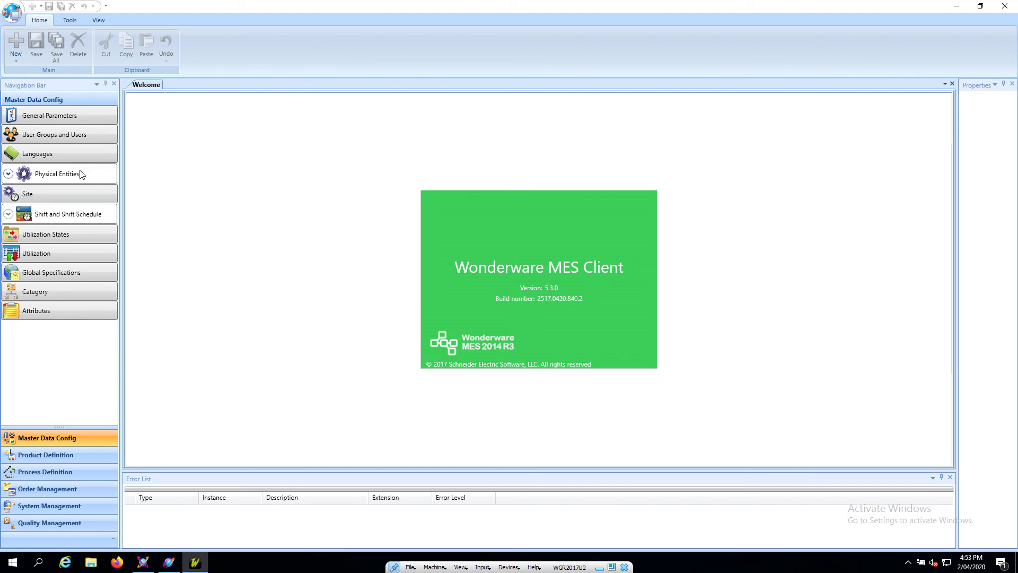
Close the Welcome page and apply the Physical Entities filters to list all 23 entities.
click(63, 176)
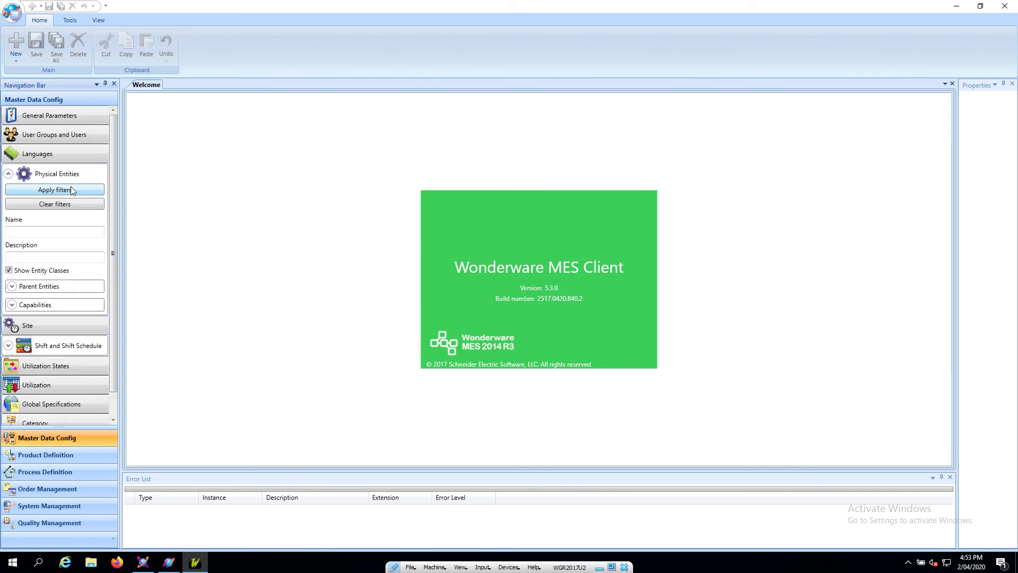
click(952, 82)
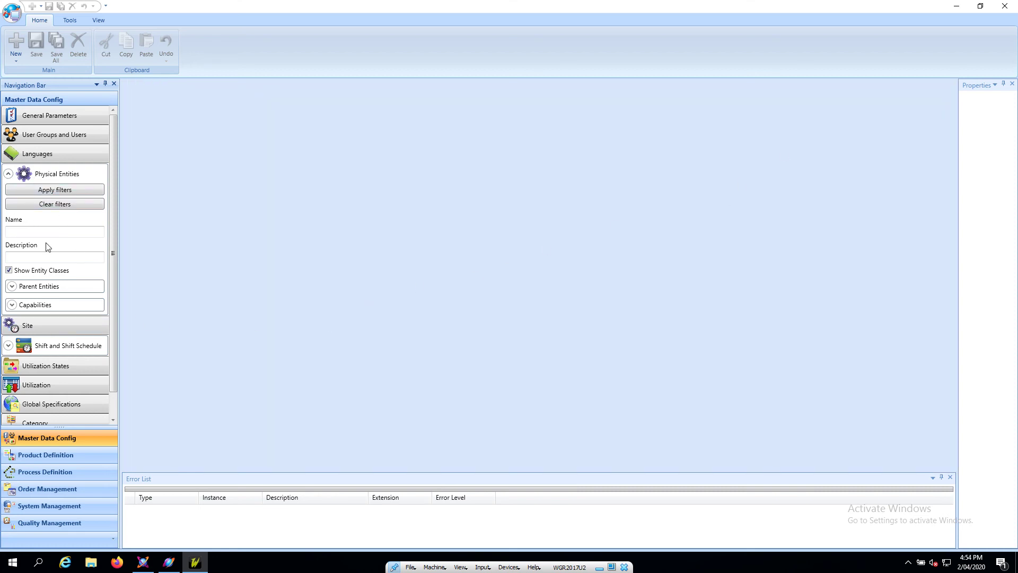
click(60, 190)
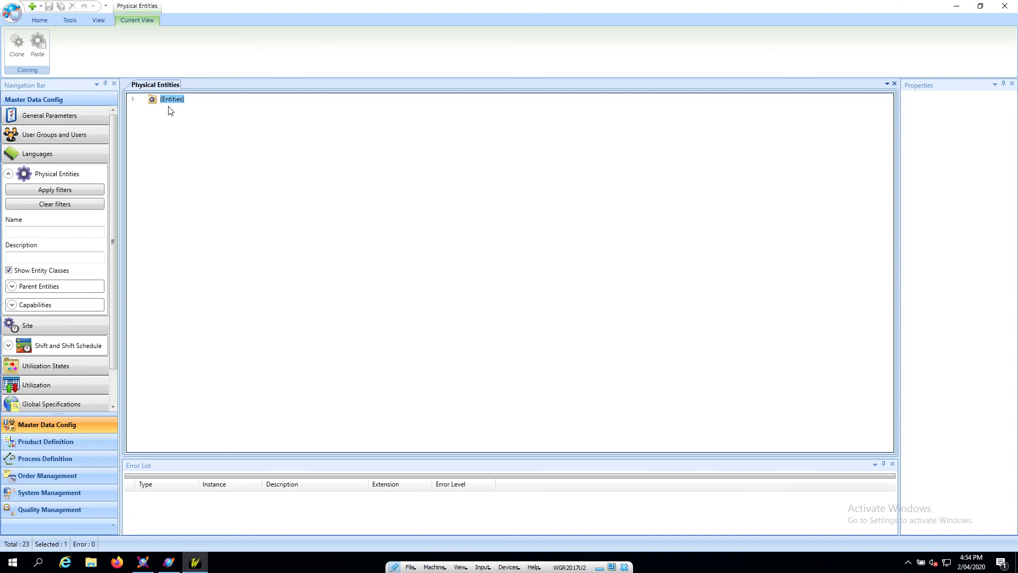
Expand (Entities), Plant, Line1 and its four Ln1p process entities in the tree.
click(134, 100)
click(142, 109)
click(153, 118)
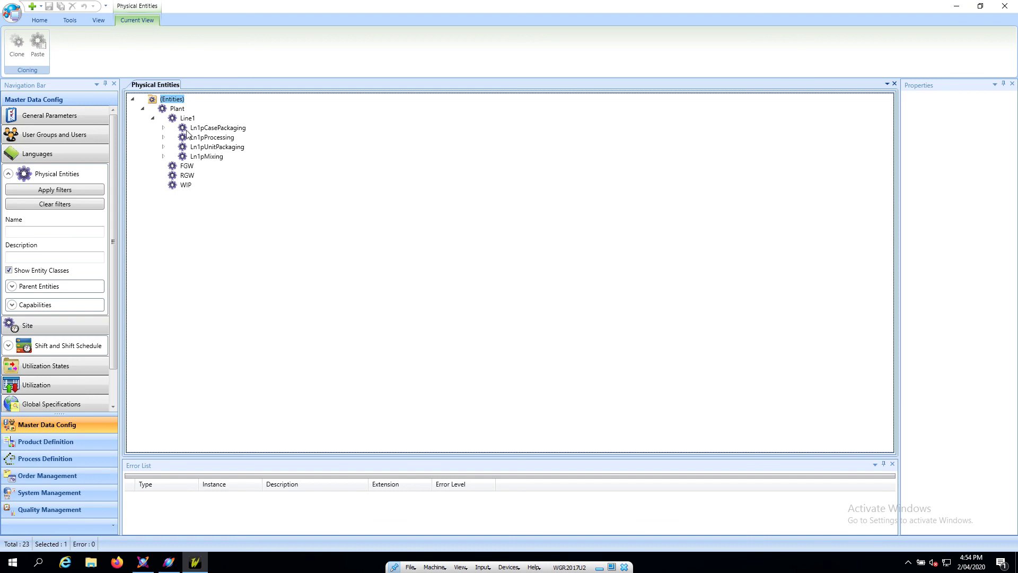
click(164, 128)
click(164, 157)
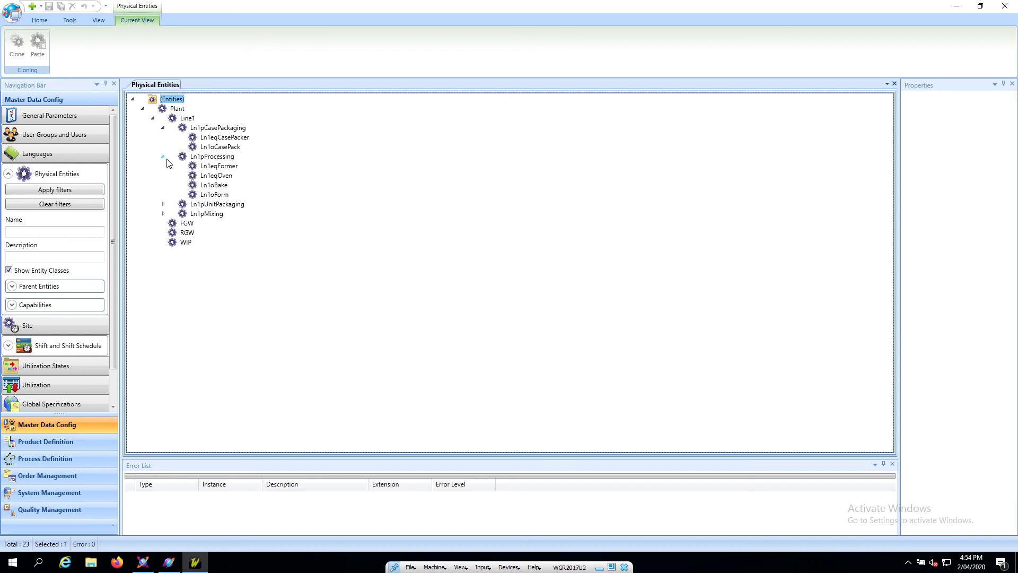
click(163, 213)
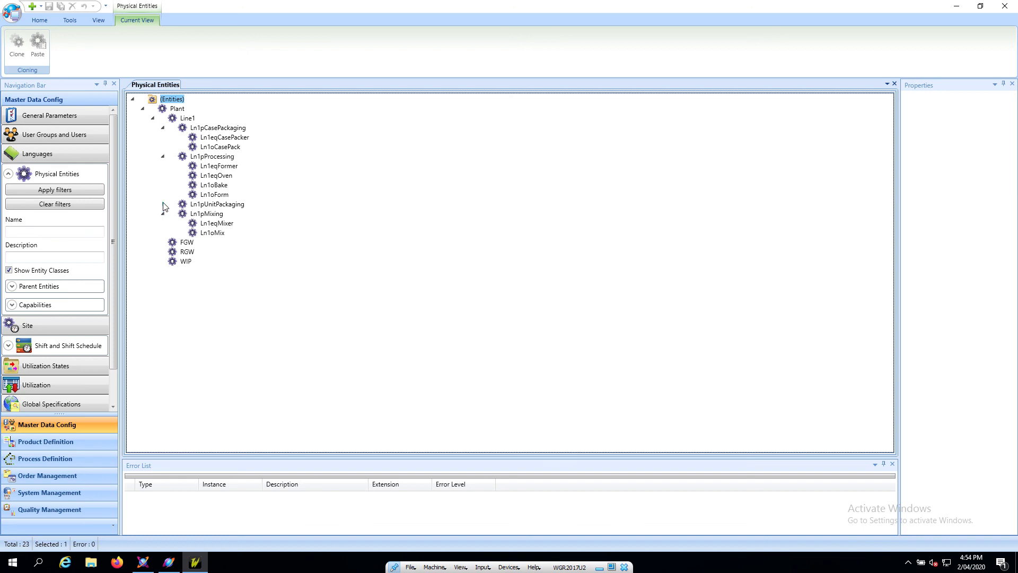
click(163, 204)
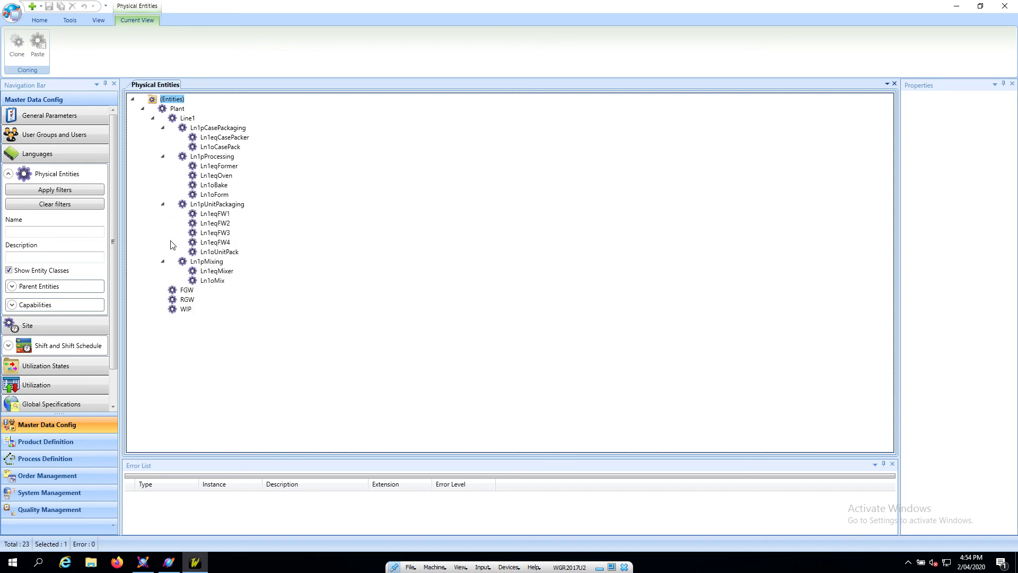
Inspect properties of FGW, Ln1oForm and Ln1pCasePackaging, and review the entity actions menu.
click(183, 292)
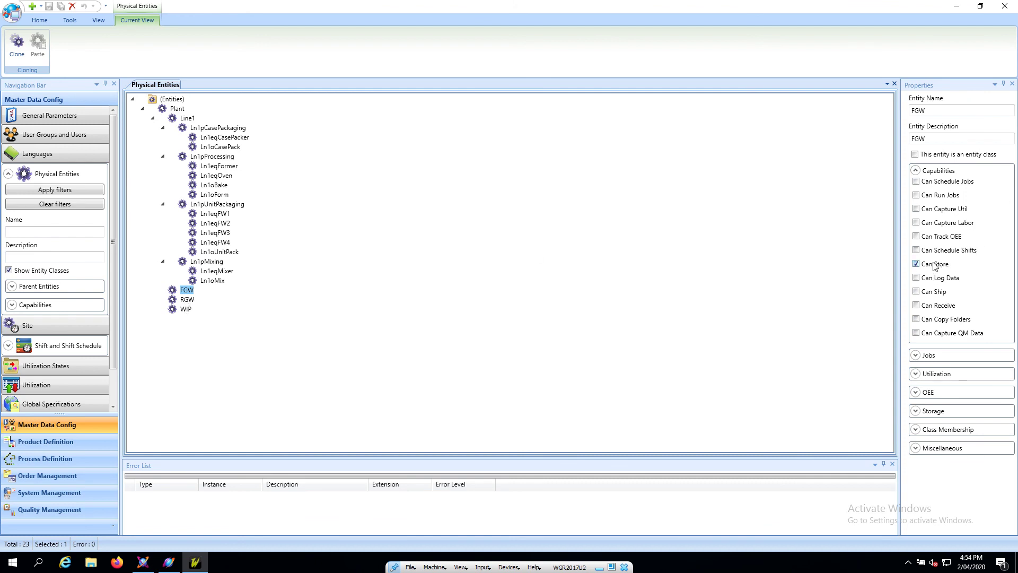
click(206, 195)
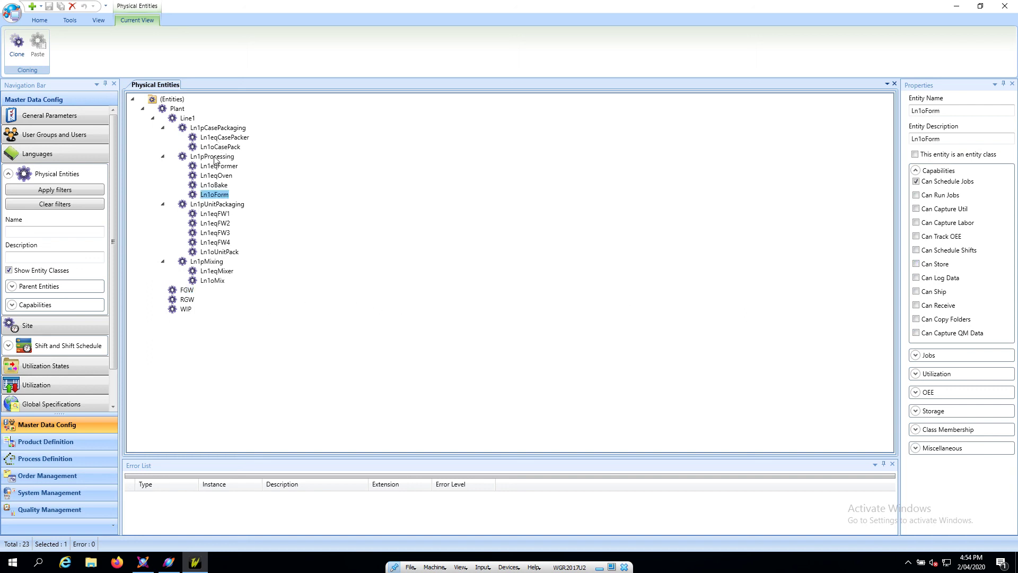
click(212, 129)
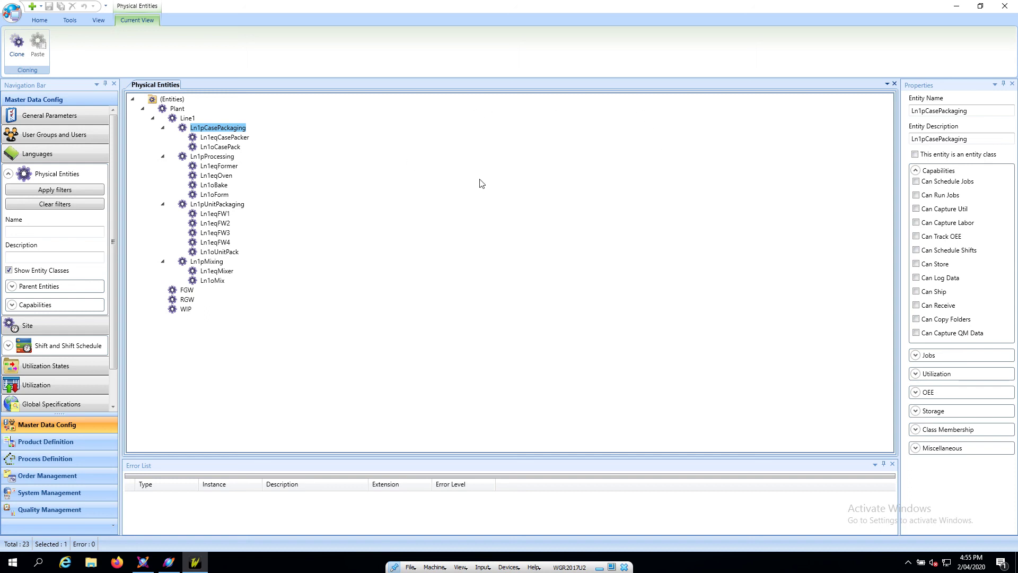
right_click(290, 199)
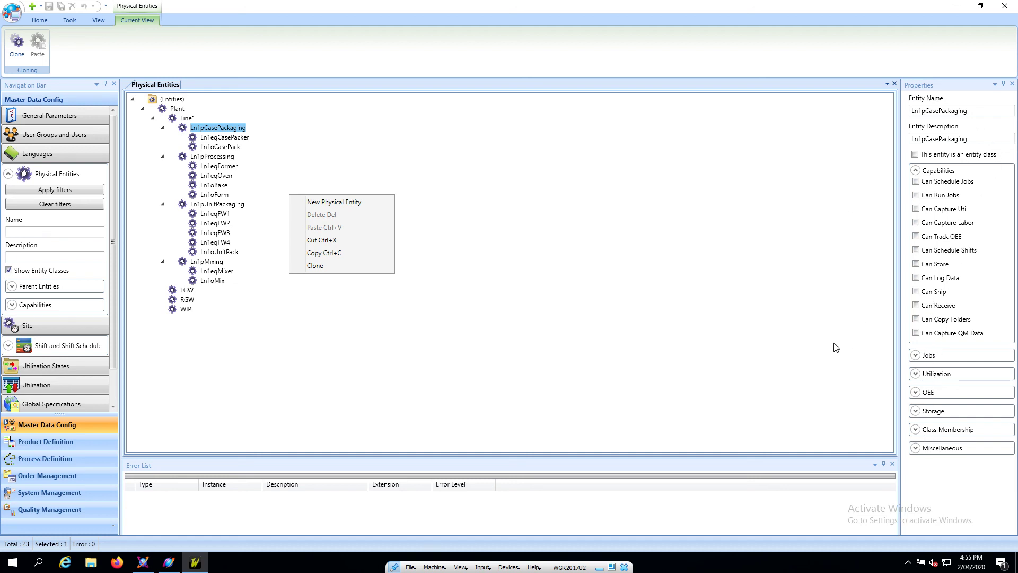
key(Escape)
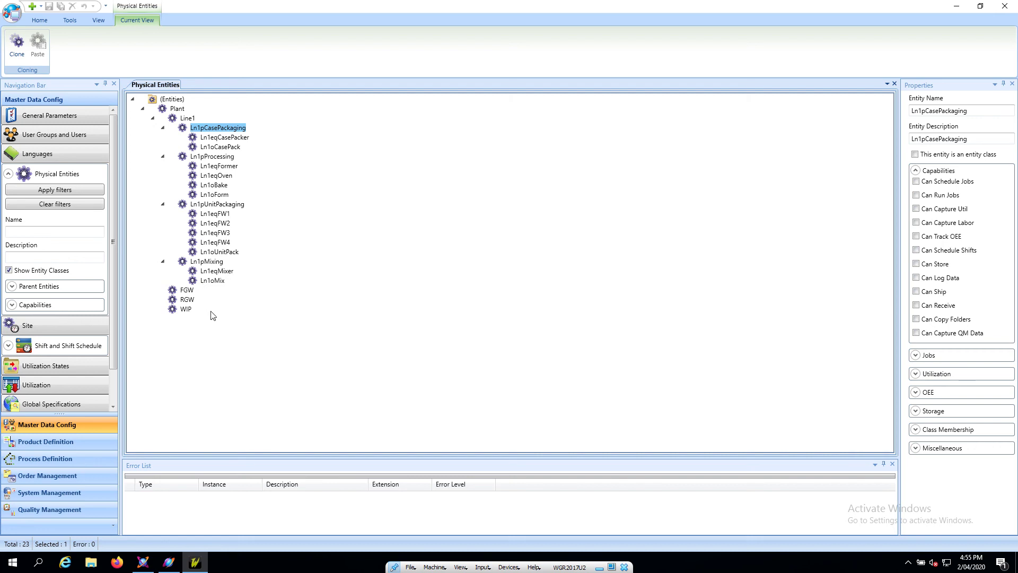